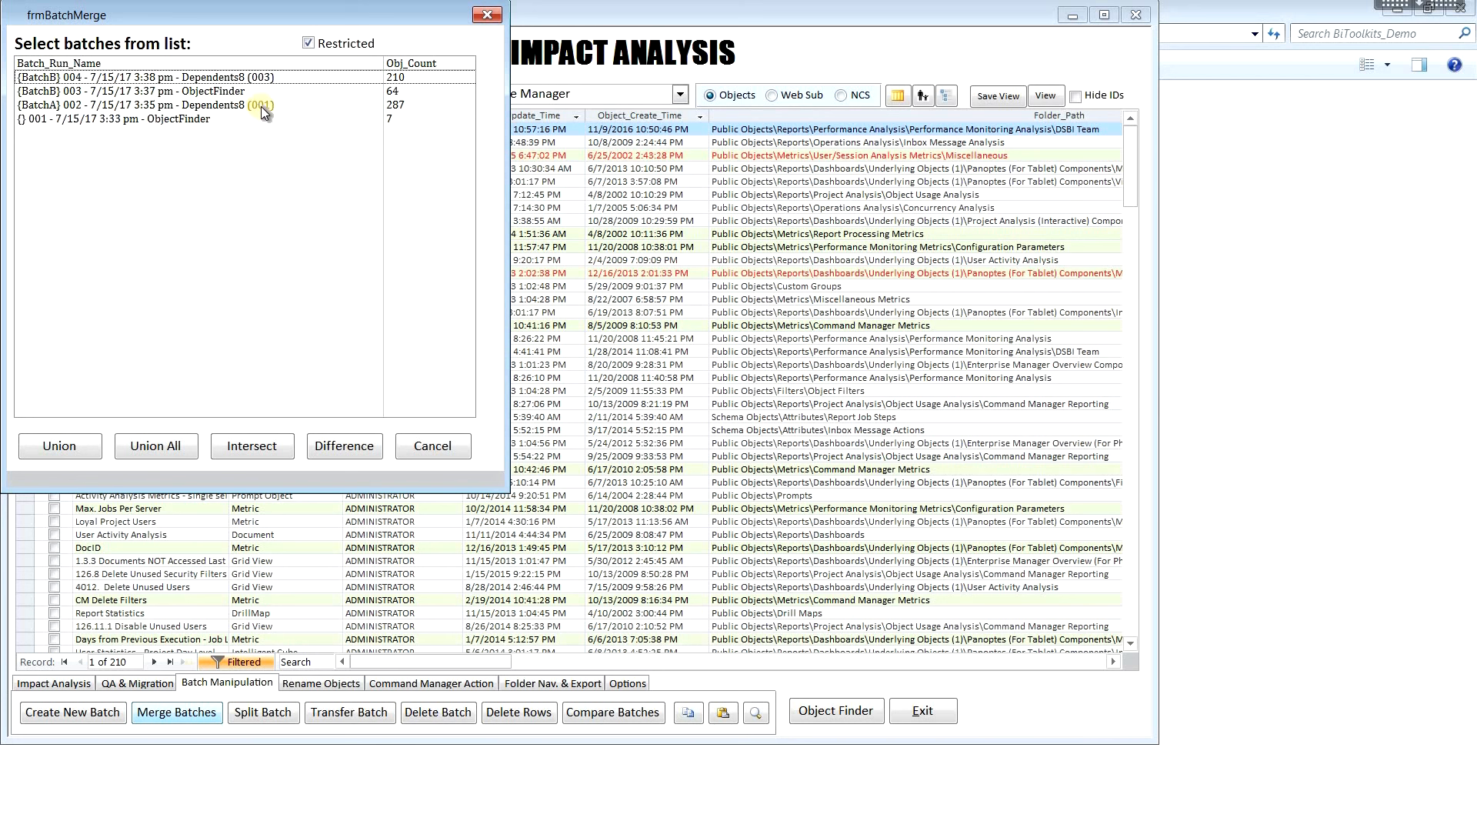
Merge the Dependents8 batches 002 (BatchA) and 004 (BatchB) with the Intersect method
{"action": "left_click", "coordinate": [255, 105]}
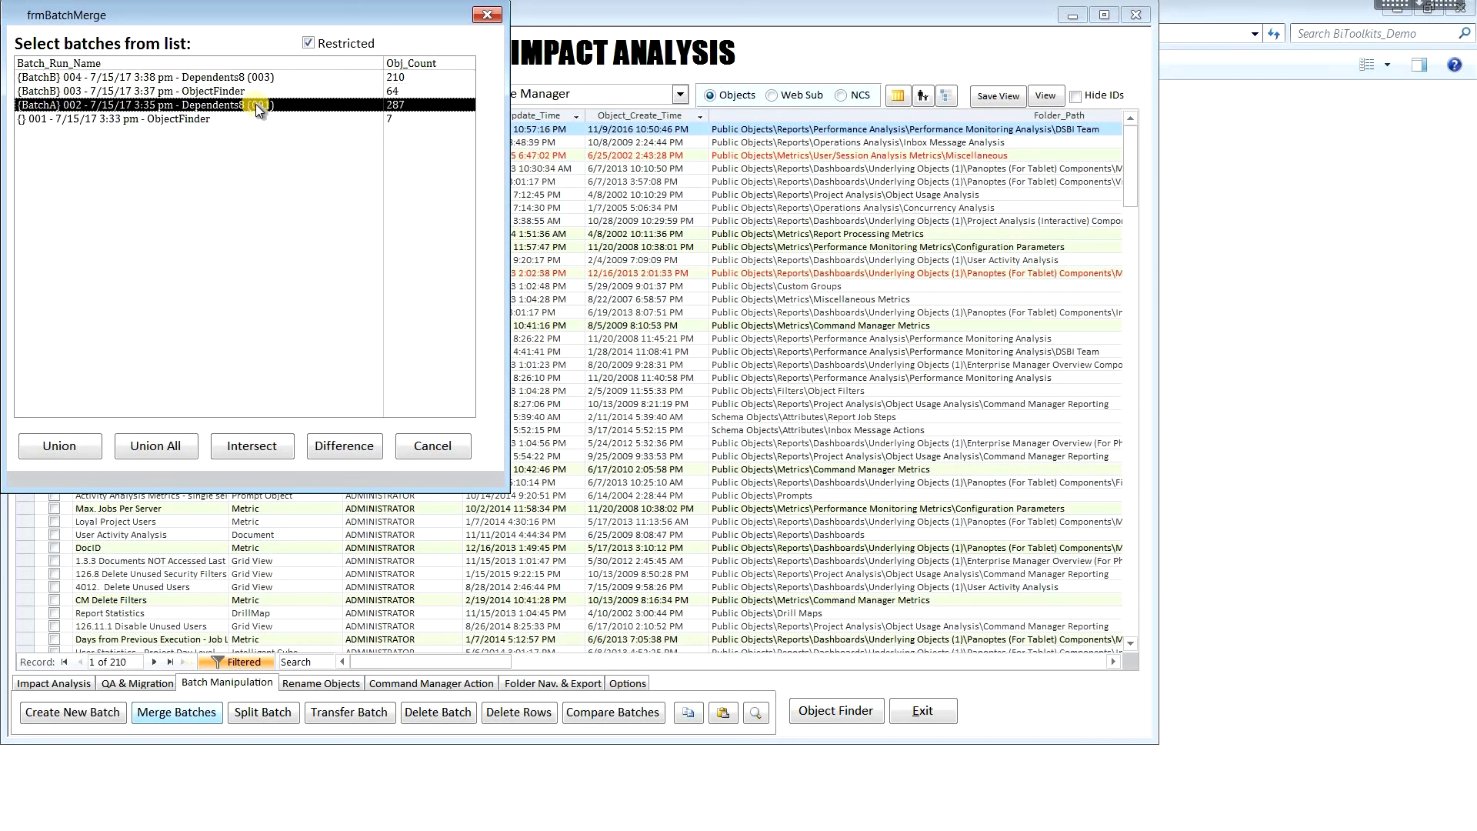
{"action": "left_click", "coordinate": [248, 77]}
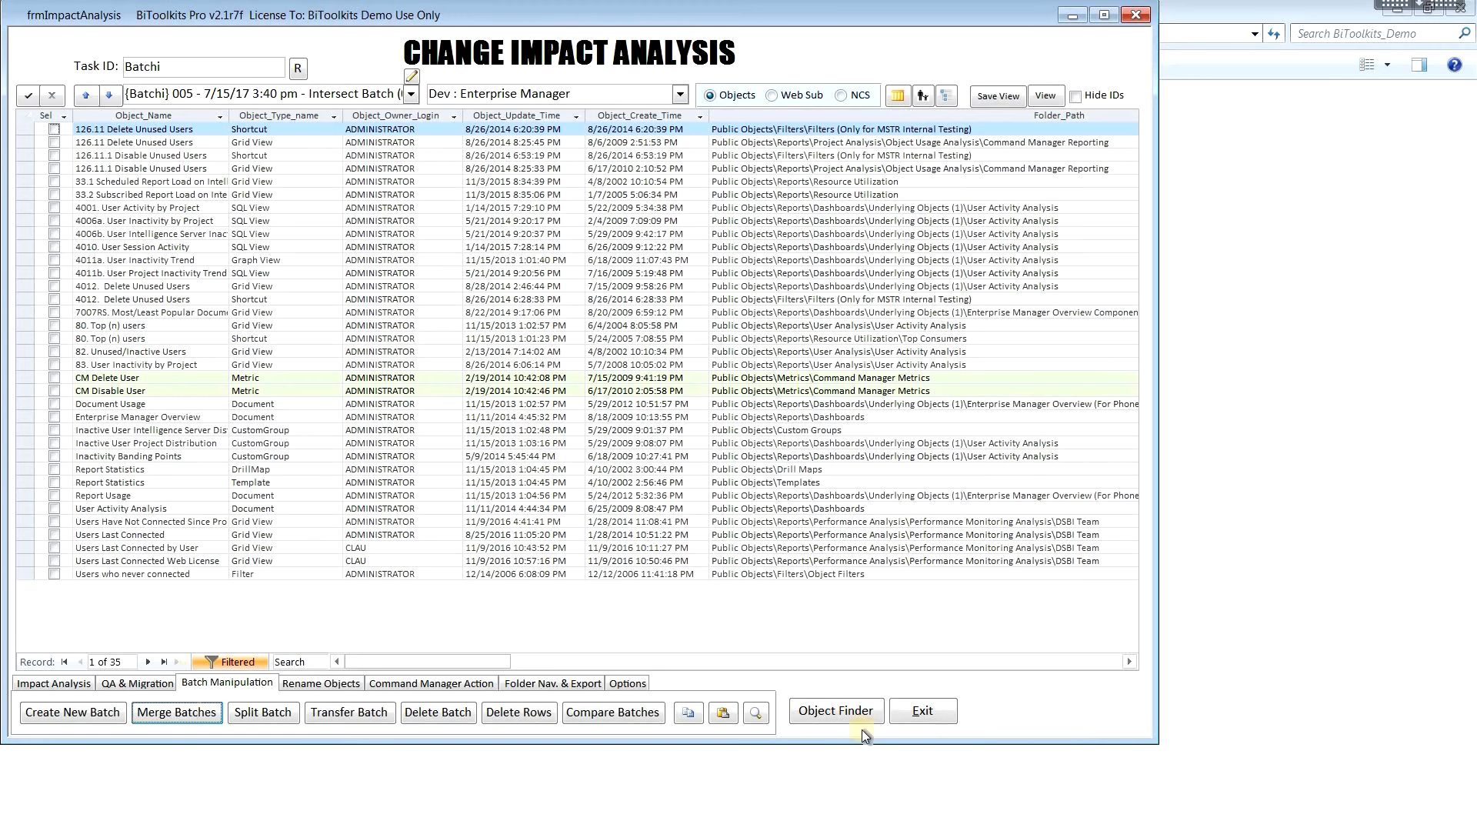
In Object Finder, show object subtypes and select the FFSQL Graph View, Grid Graph View, Grid View and SQL View report types
{"action": "left_click", "coordinate": [835, 709]}
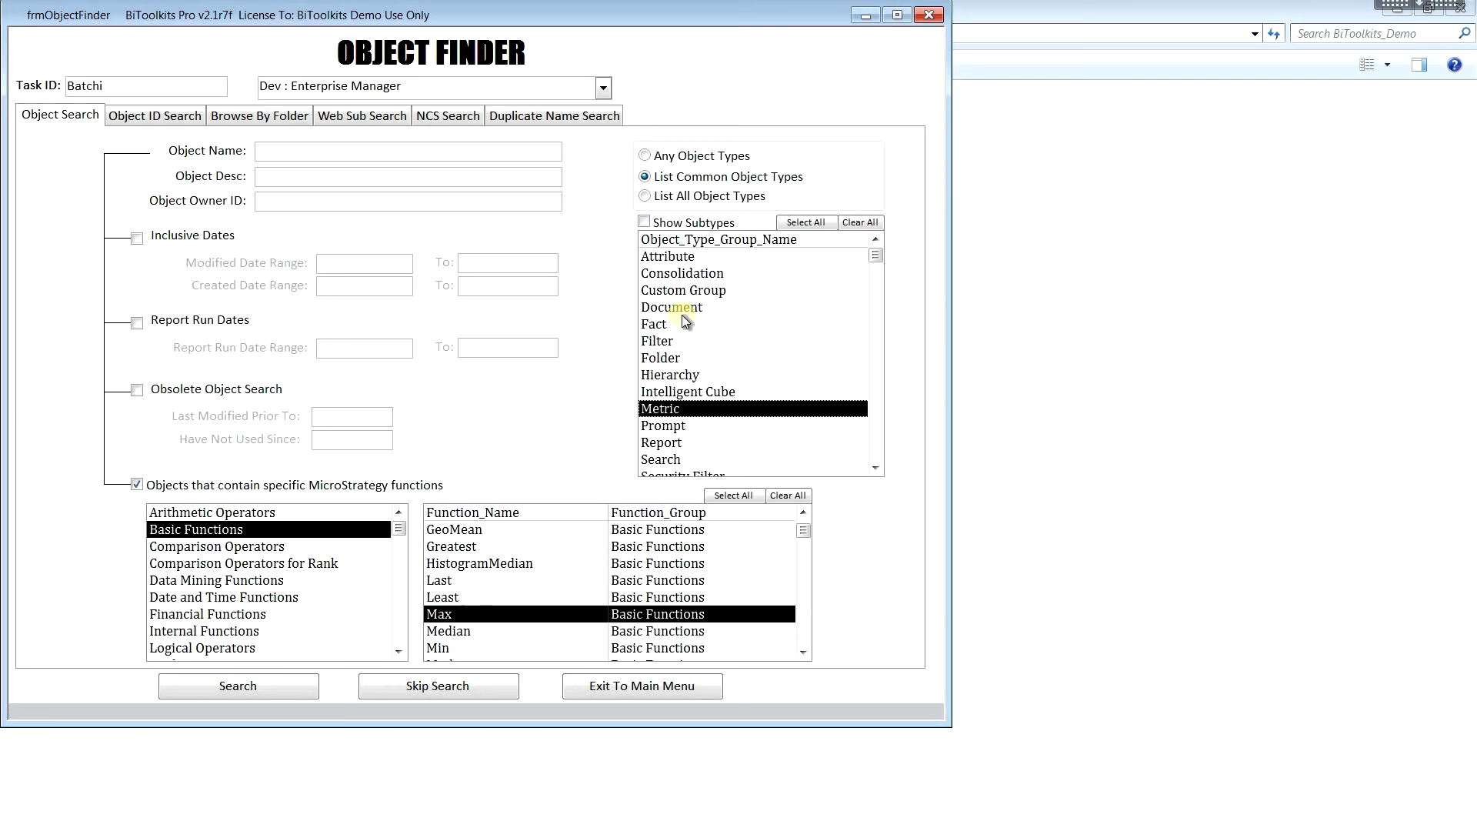
{"action": "left_click", "coordinate": [646, 223]}
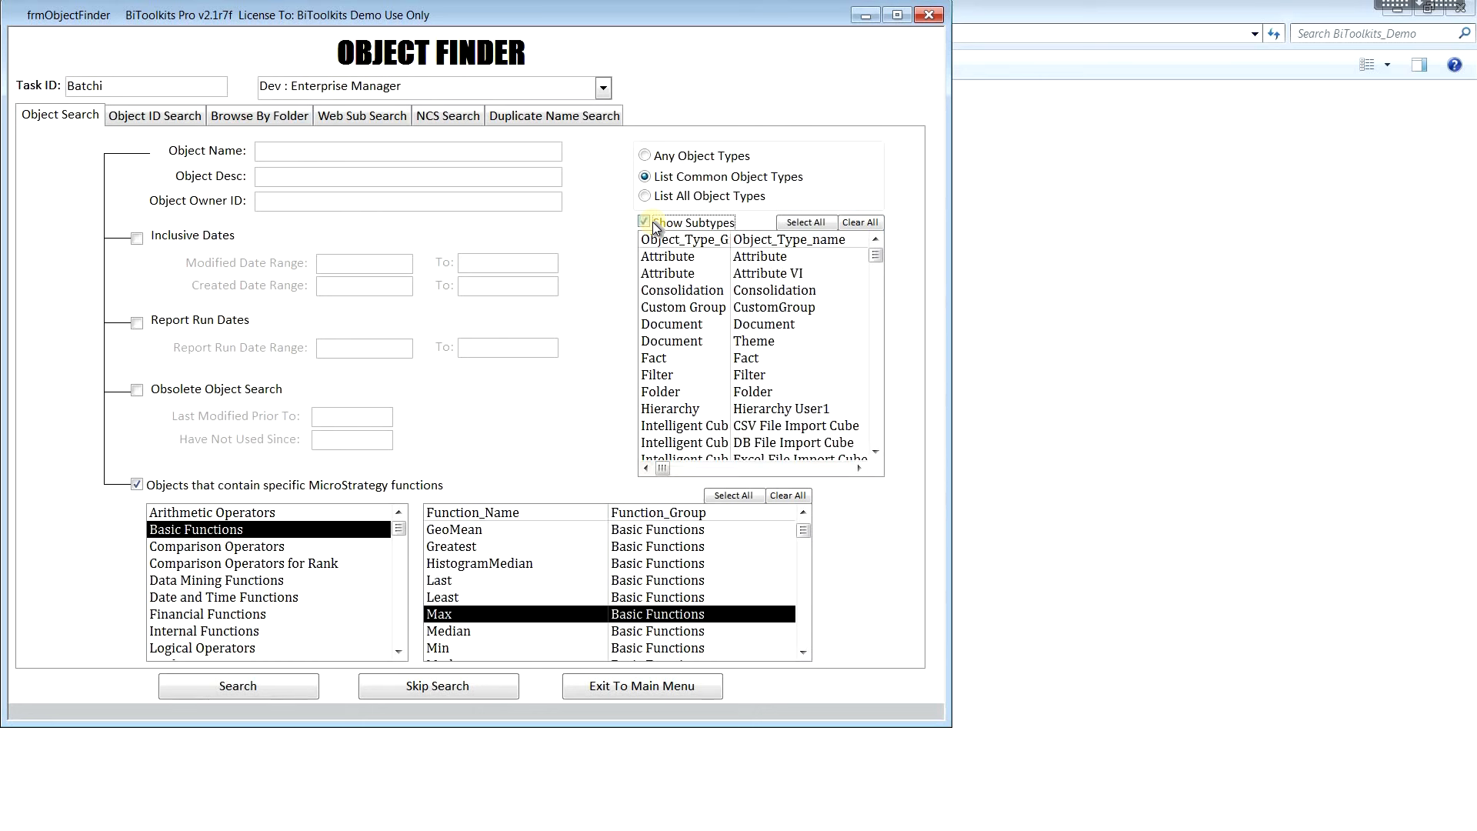
{"action": "left_click", "coordinate": [875, 451]}
{"action": "left_click", "coordinate": [876, 451]}
{"action": "left_click", "coordinate": [876, 451]}
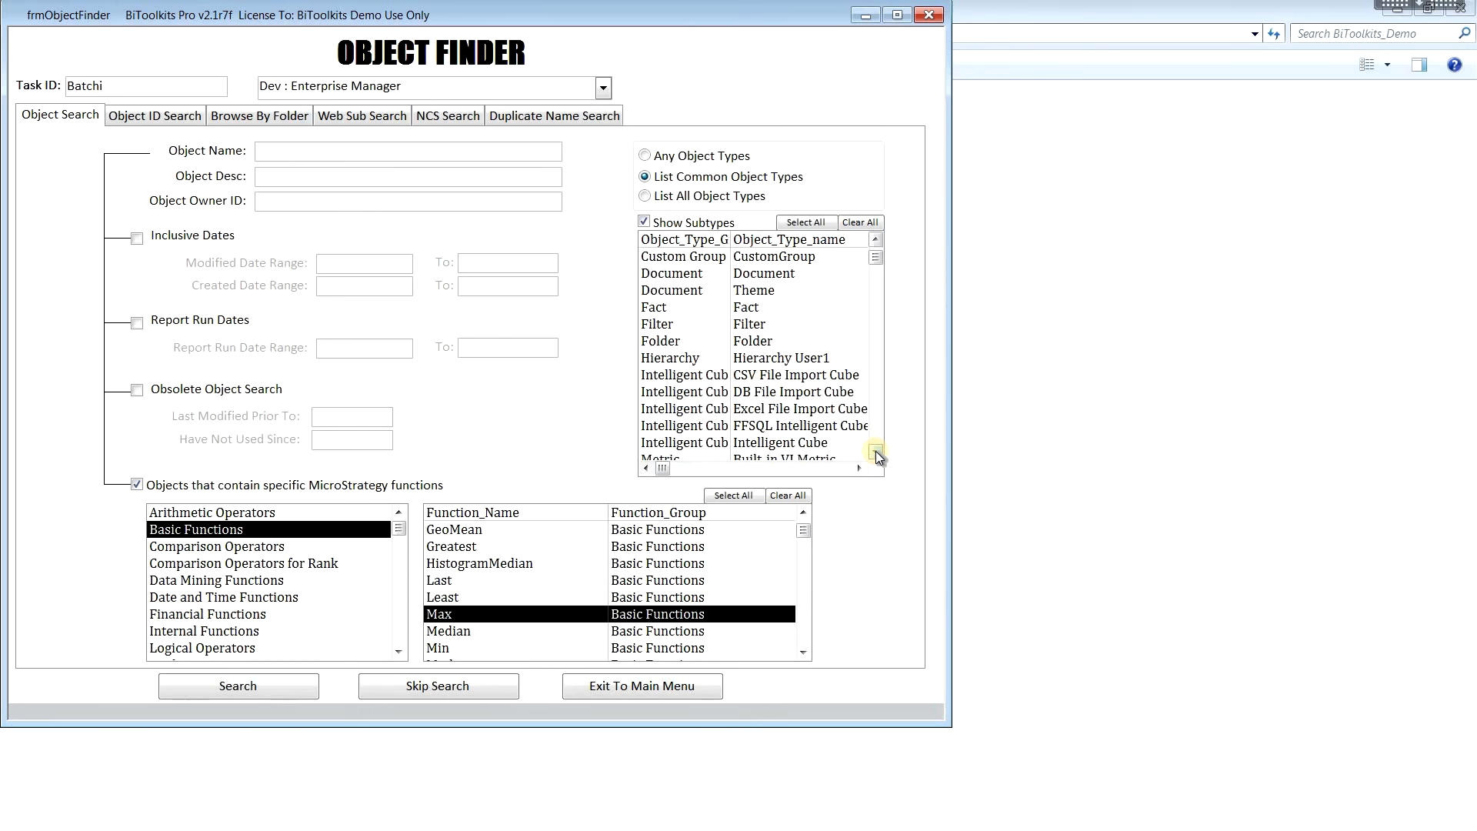
{"action": "left_click_drag", "start_coordinate": [876, 257], "coordinate": [875, 356]}
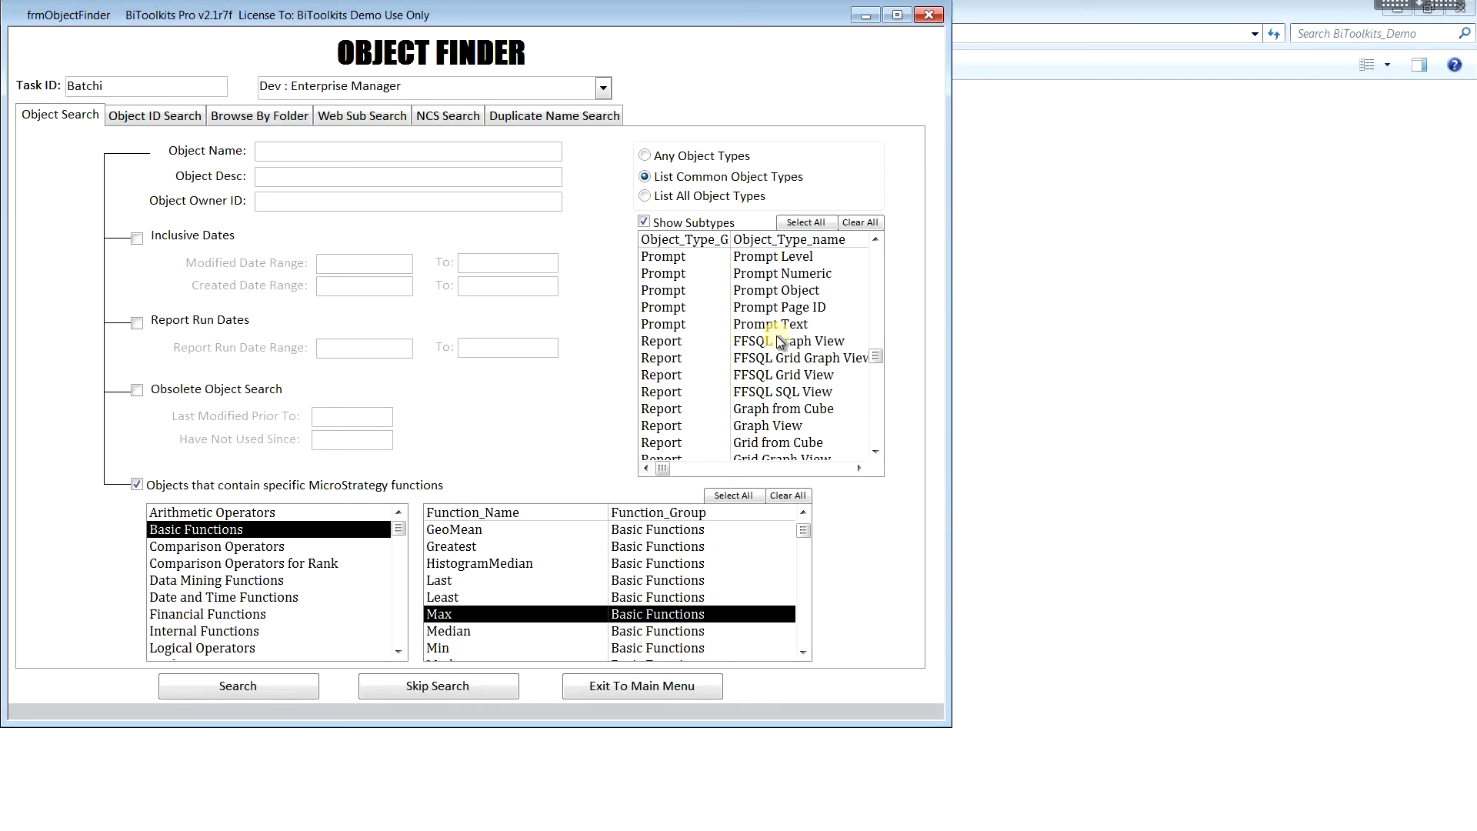
{"action": "left_click", "coordinate": [777, 341]}
{"action": "left_click", "coordinate": [788, 356]}
{"action": "left_click", "coordinate": [794, 374]}
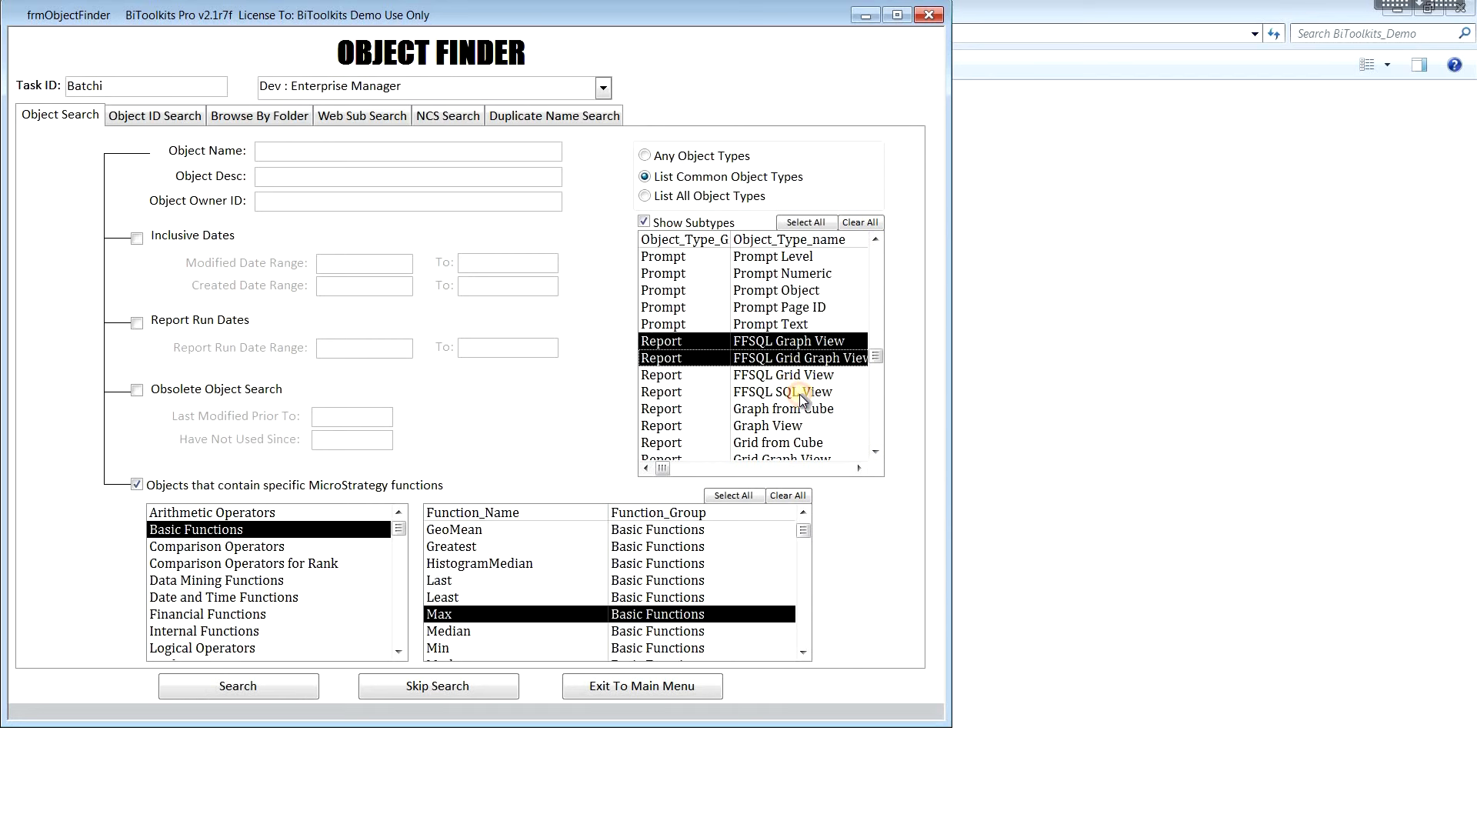
{"action": "left_click", "coordinate": [800, 391]}
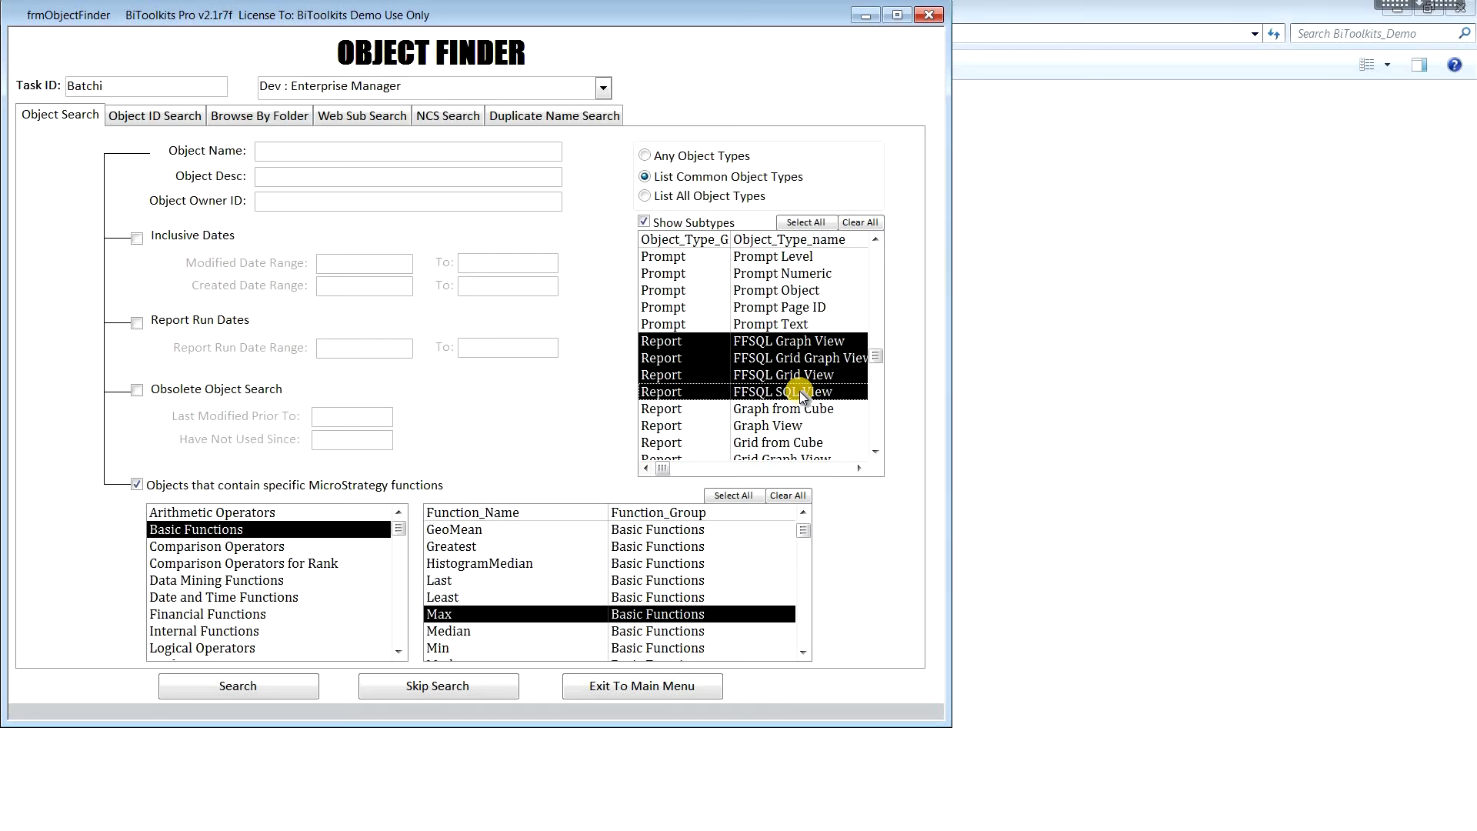
Run the object search under Task ID BatchF with the MicroStrategy functions criterion turned off
{"action": "left_click", "coordinate": [138, 484]}
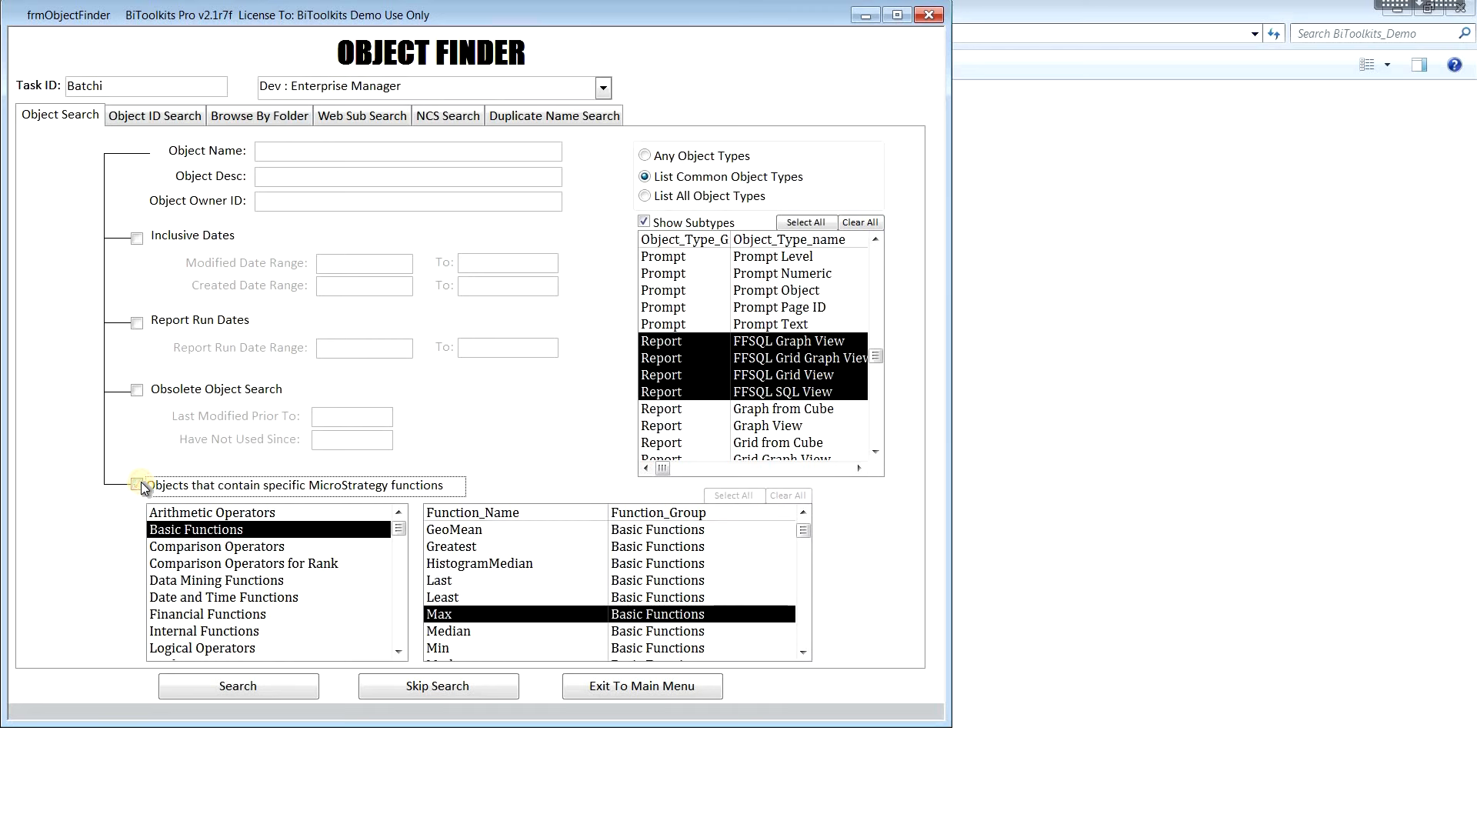
{"action": "left_click", "coordinate": [144, 86]}
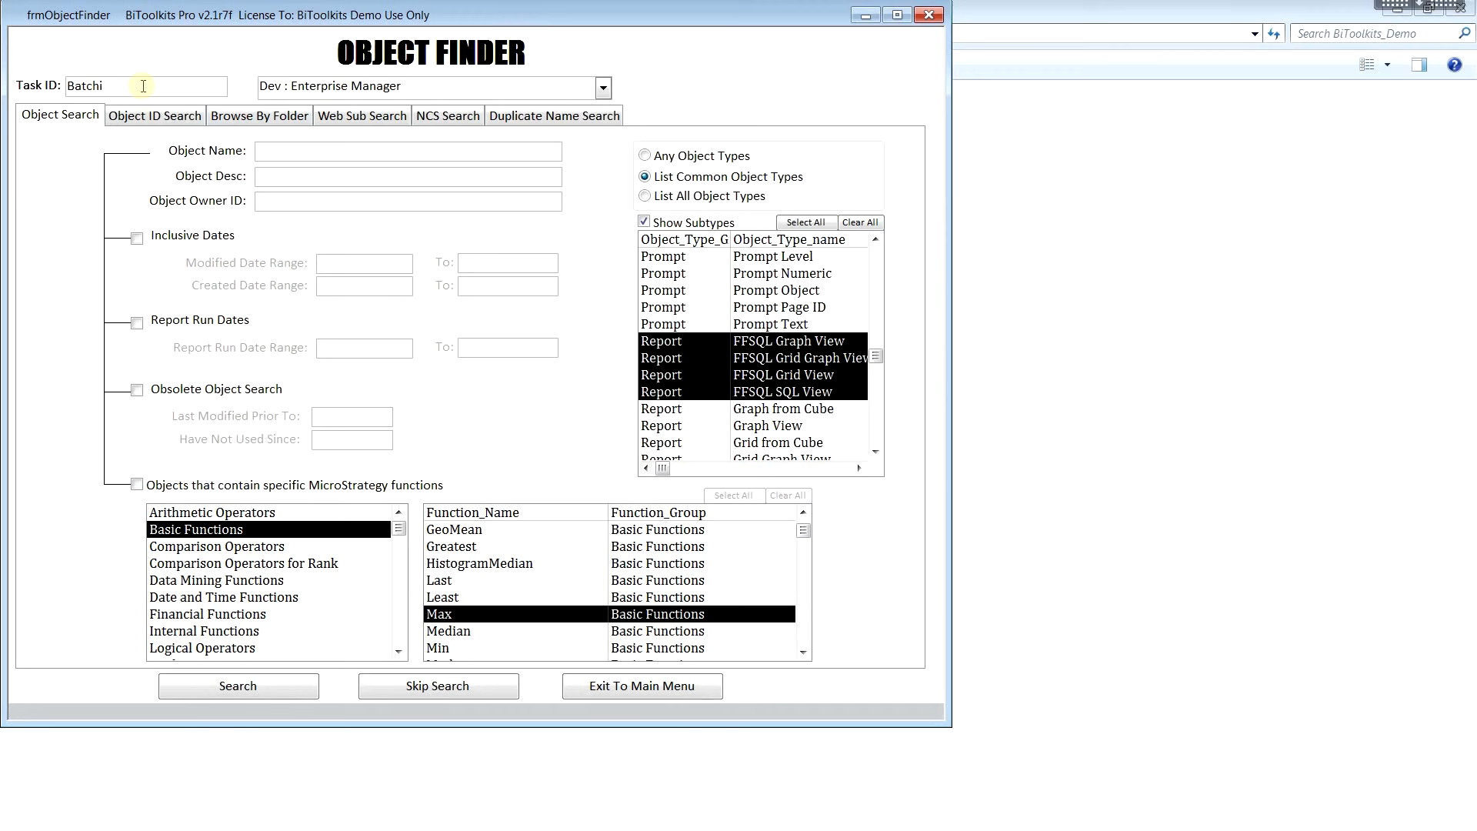
{"action": "type", "text": "BatchF"}
{"action": "left_click", "coordinate": [208, 686]}
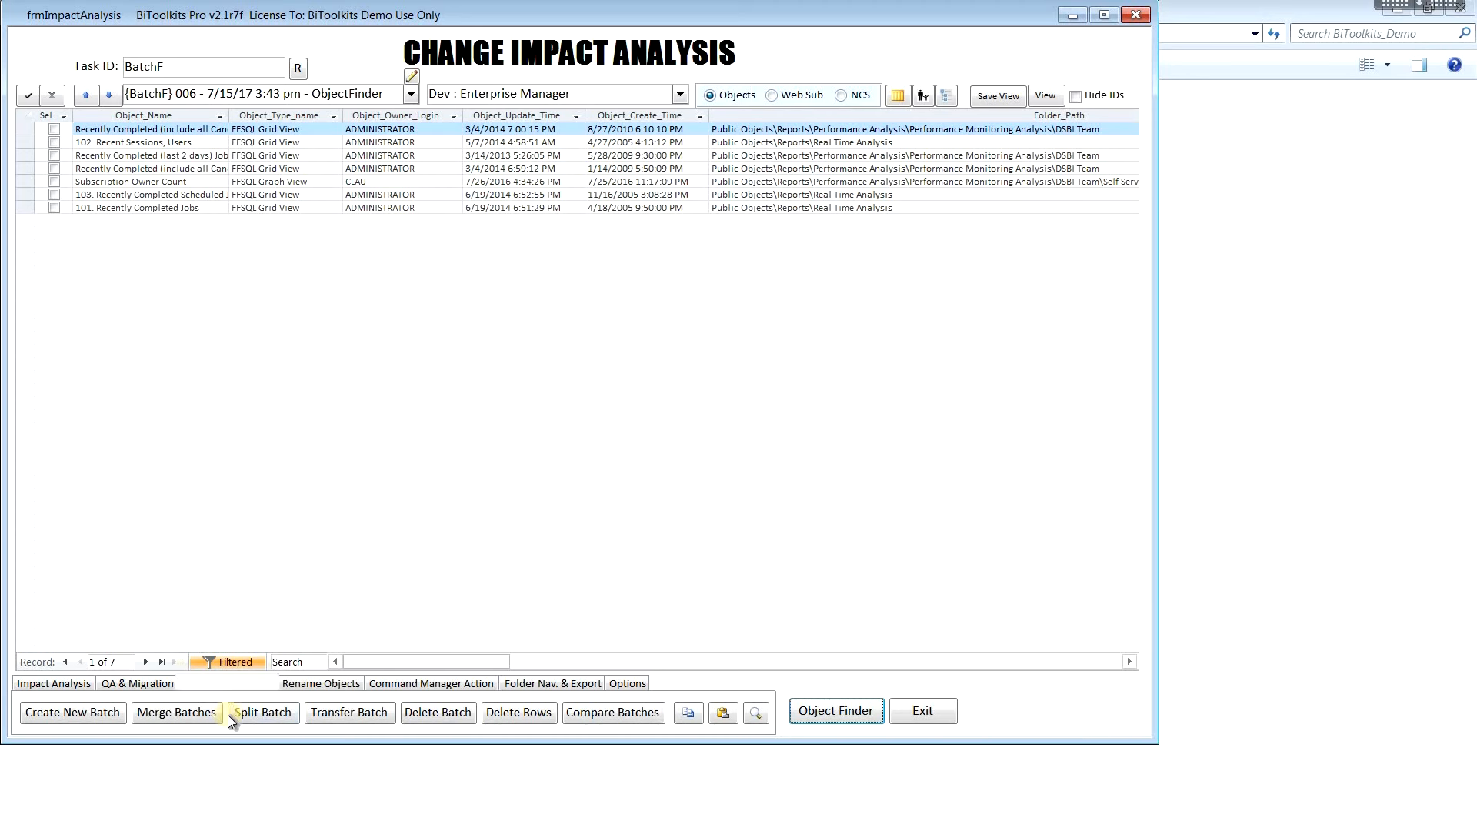
Set the Task ID to BatchU and merge batches 005 (Batchi) and 006 (BatchF) with the Union method
{"action": "left_click", "coordinate": [168, 66]}
{"action": "type", "text": "Batch"}
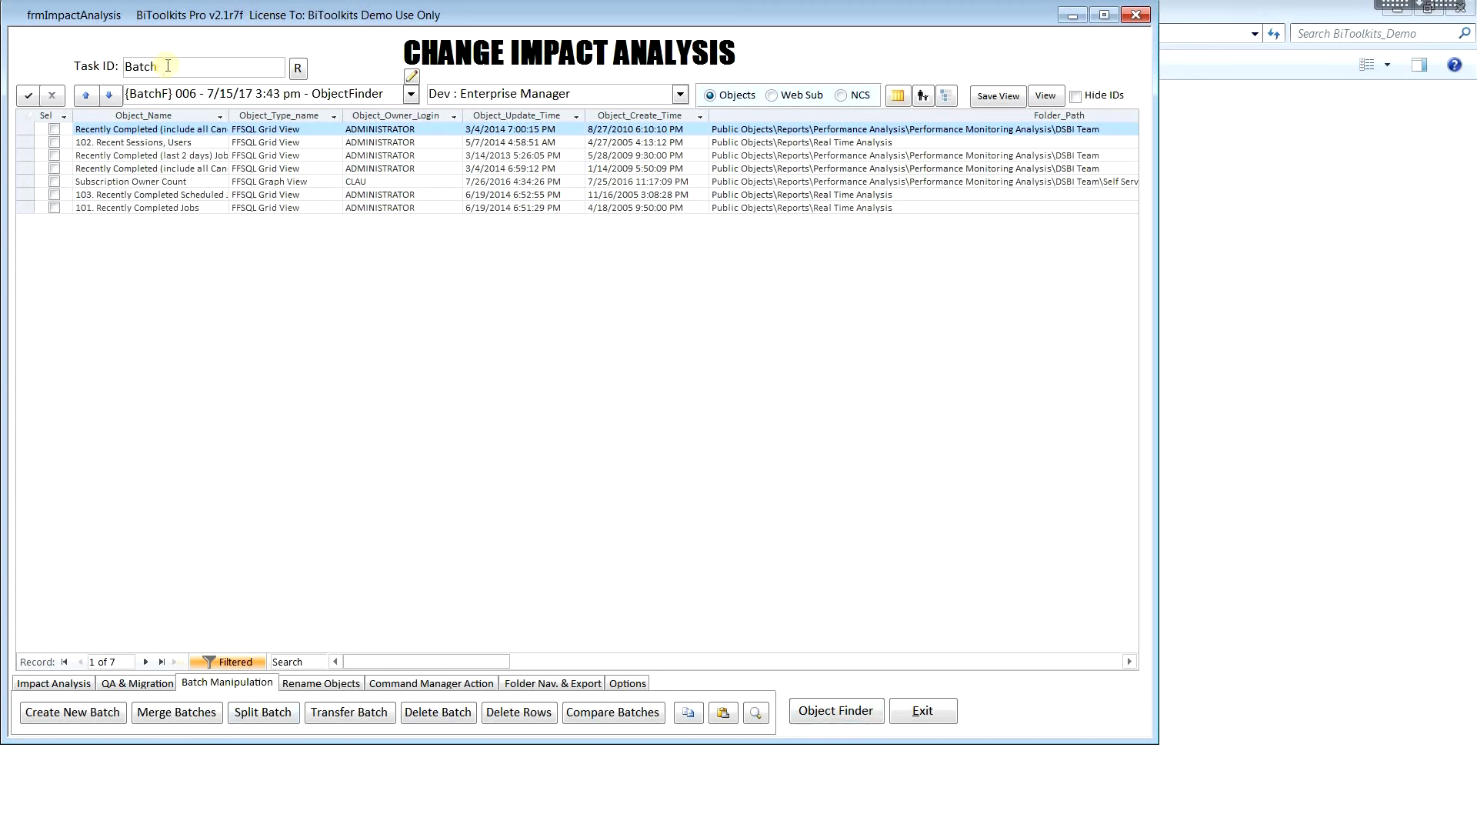
{"action": "type", "text": "U"}
{"action": "left_click", "coordinate": [185, 713]}
{"action": "left_click", "coordinate": [289, 89]}
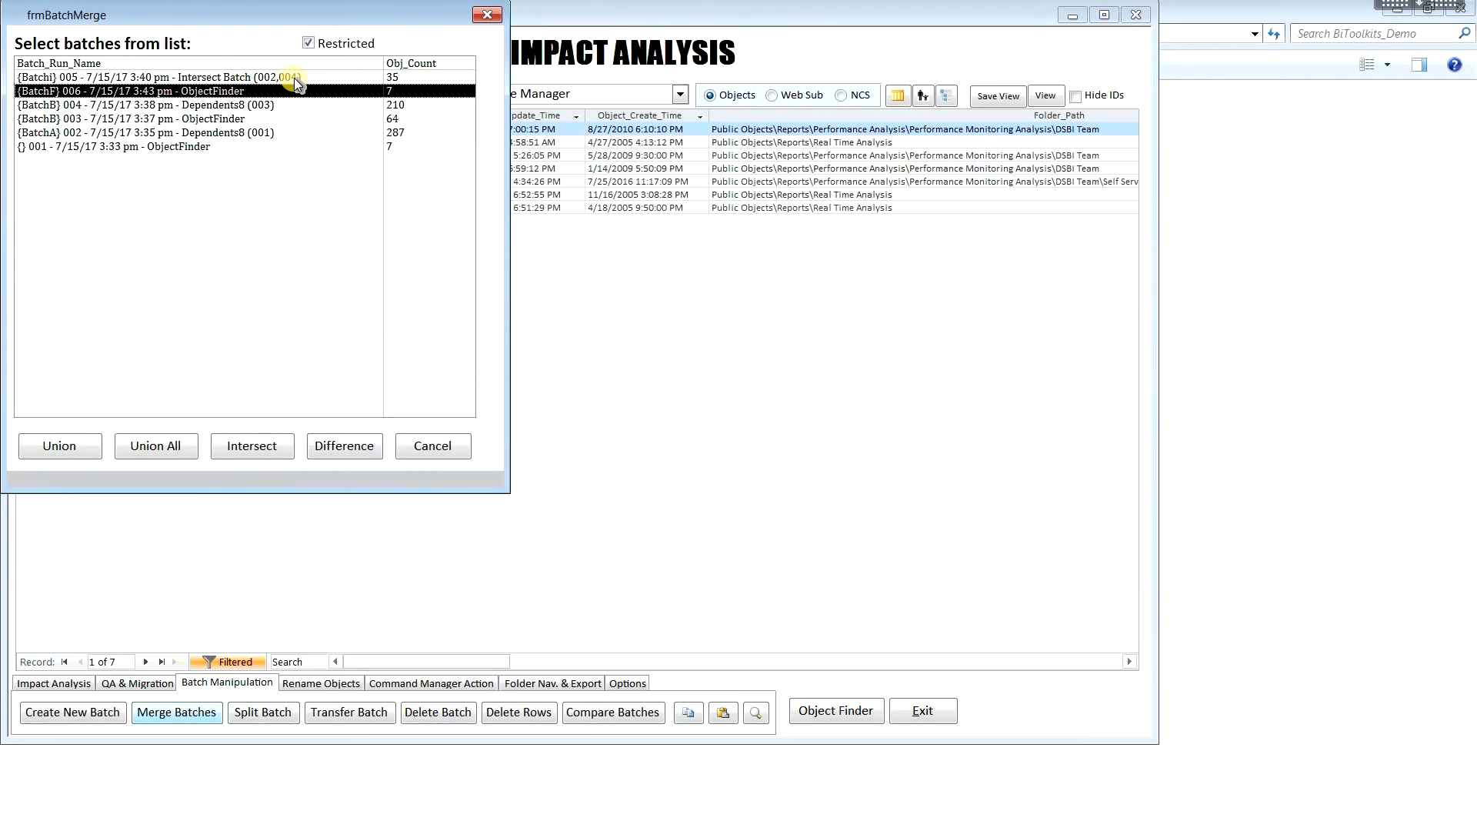
{"action": "left_click", "coordinate": [293, 77]}
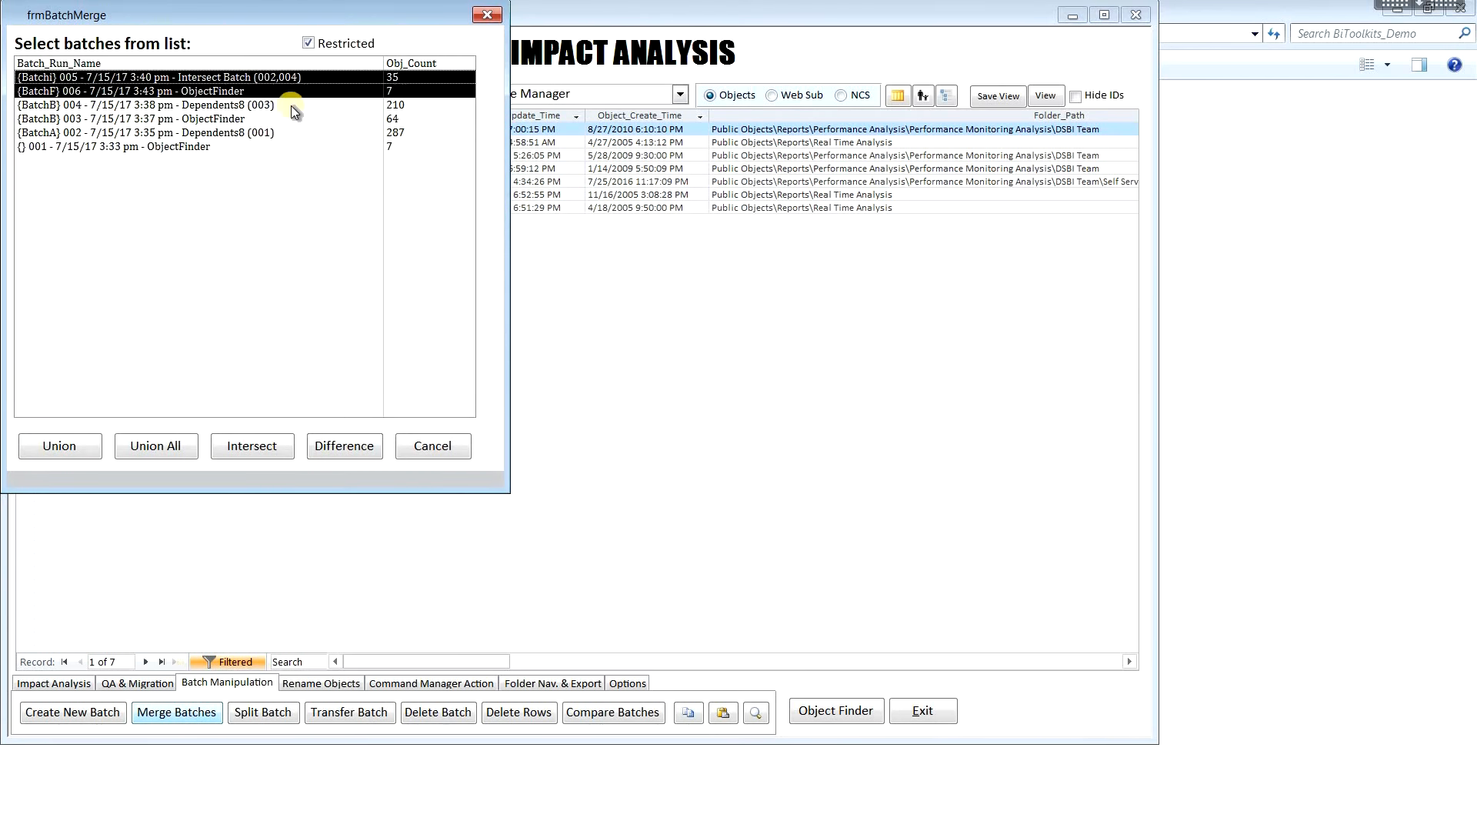
{"action": "left_click", "coordinate": [76, 450]}
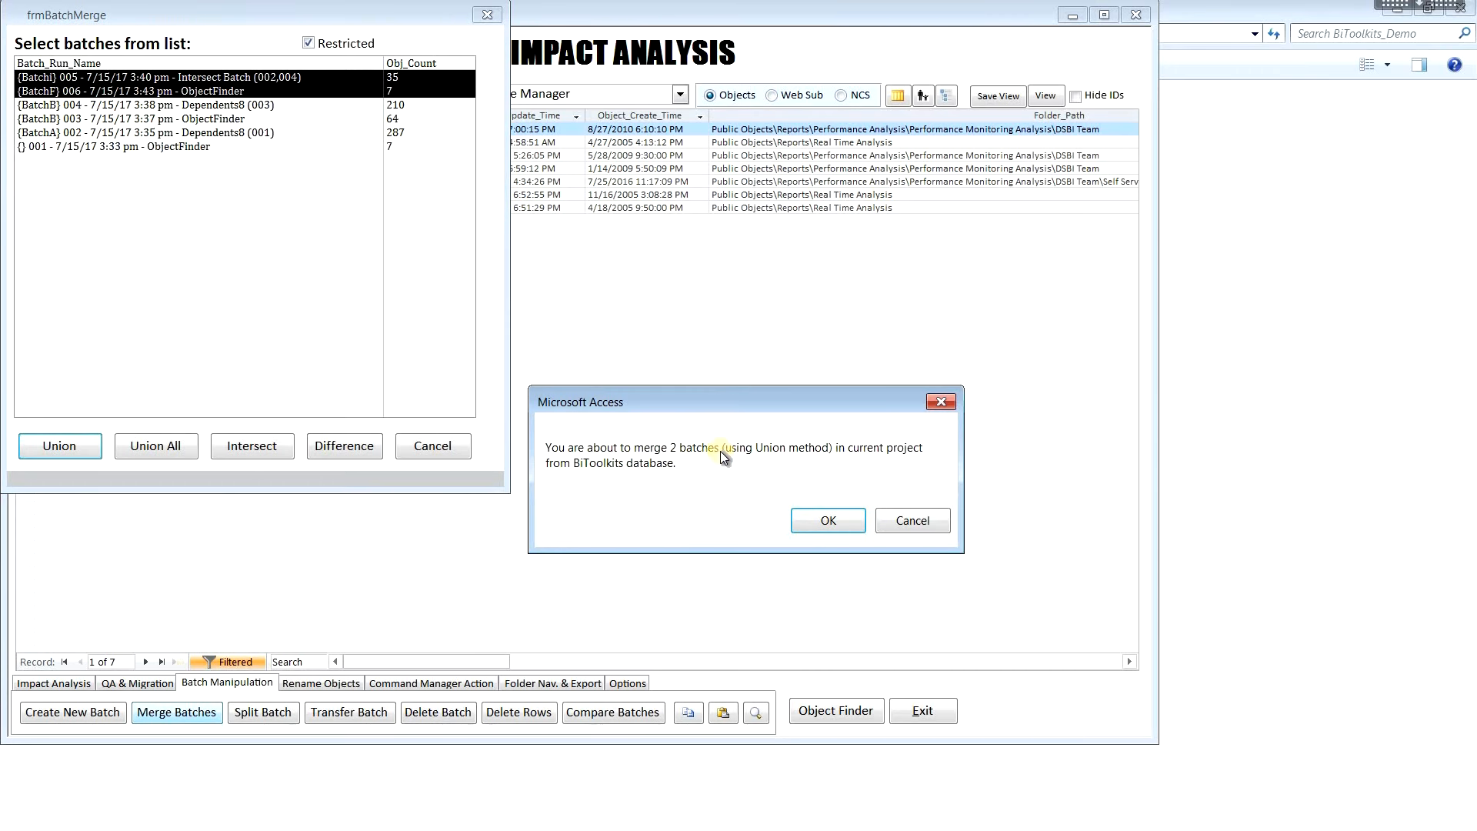
{"action": "left_click", "coordinate": [832, 523]}
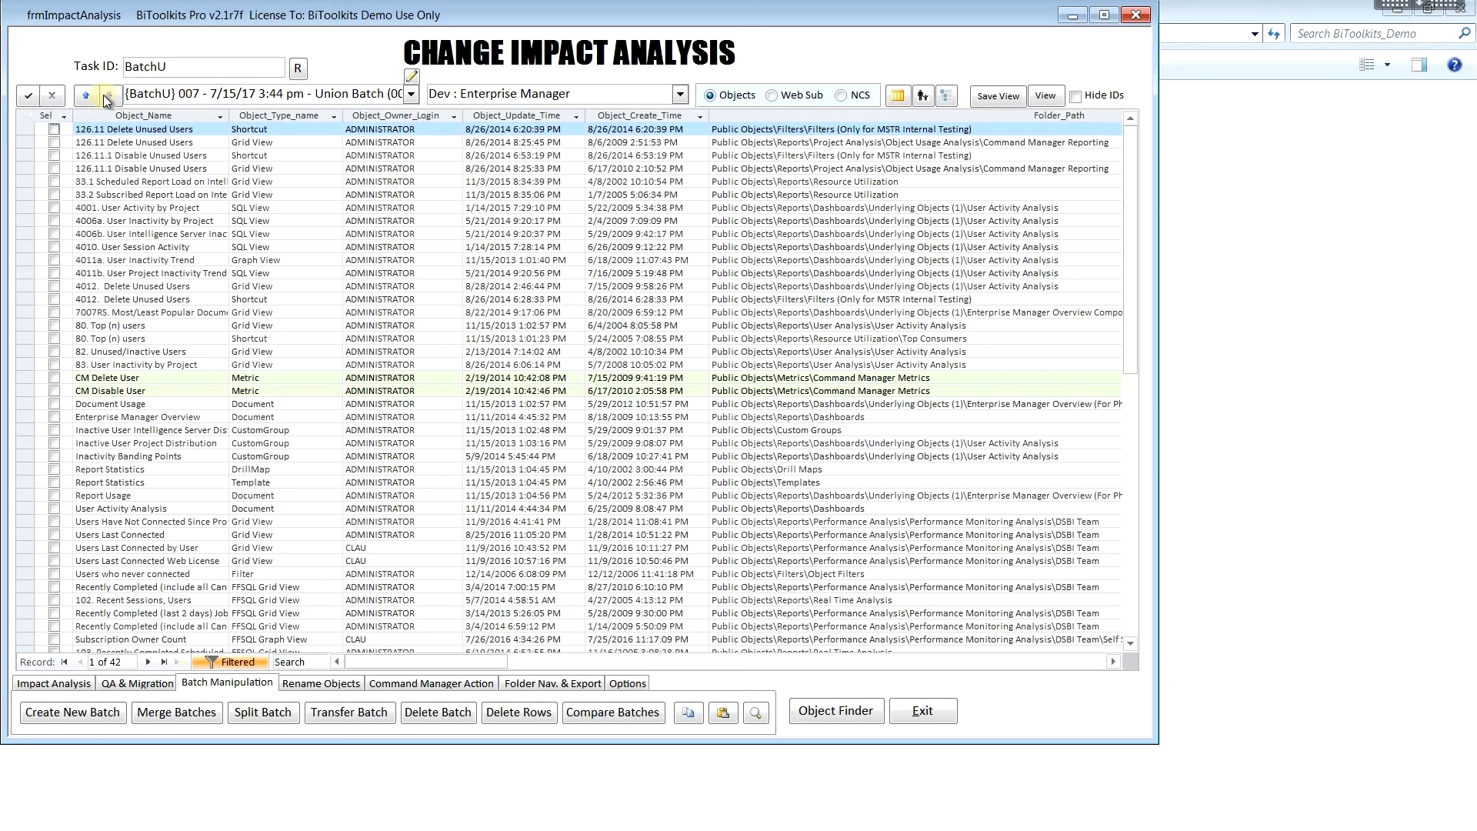
Check all objects in the BatchU union batch and run the Last Use impact analysis on them
{"action": "left_click", "coordinate": [30, 95]}
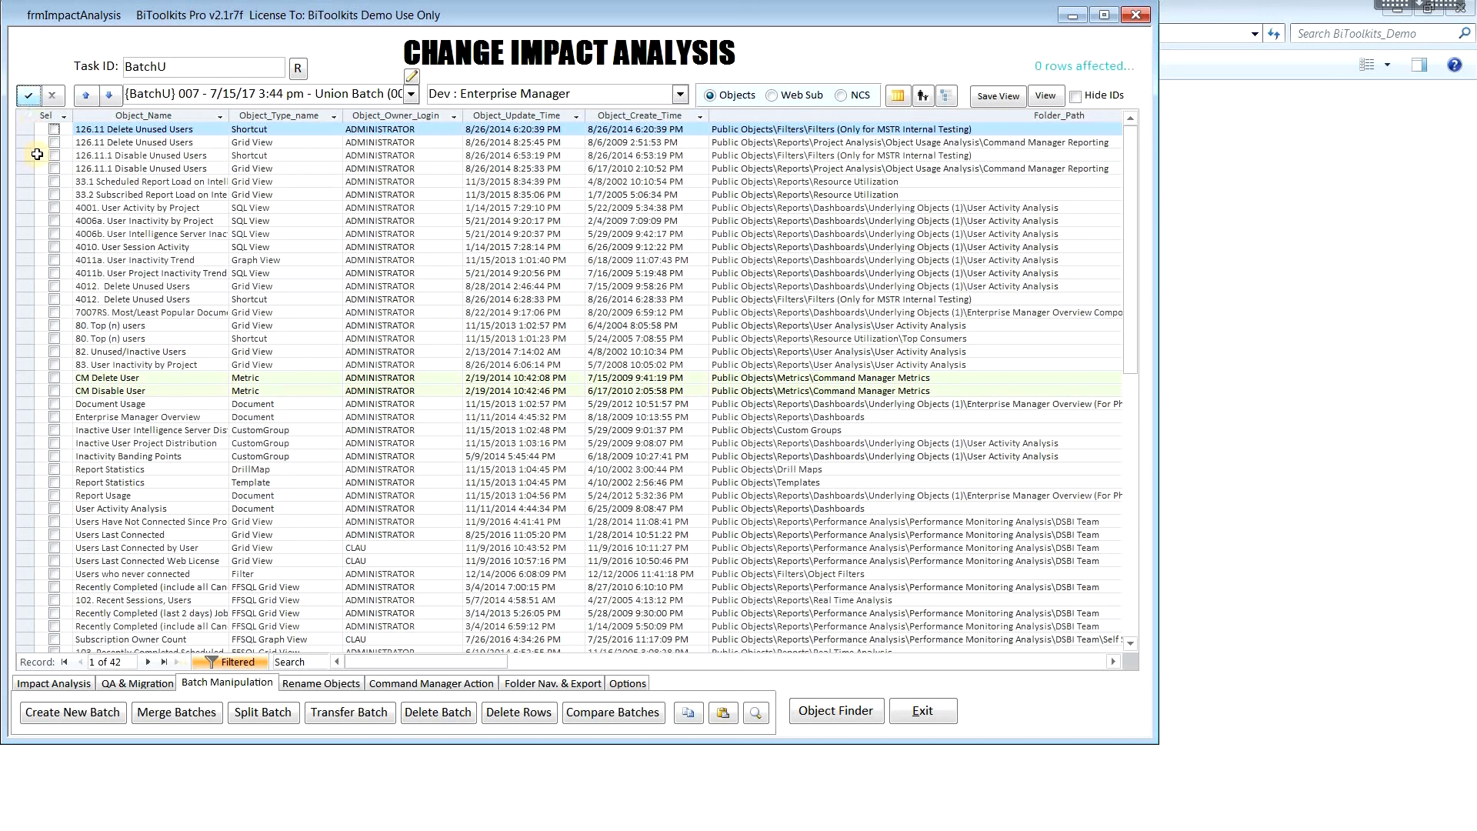
{"action": "left_click", "coordinate": [65, 681]}
{"action": "left_click", "coordinate": [558, 718]}
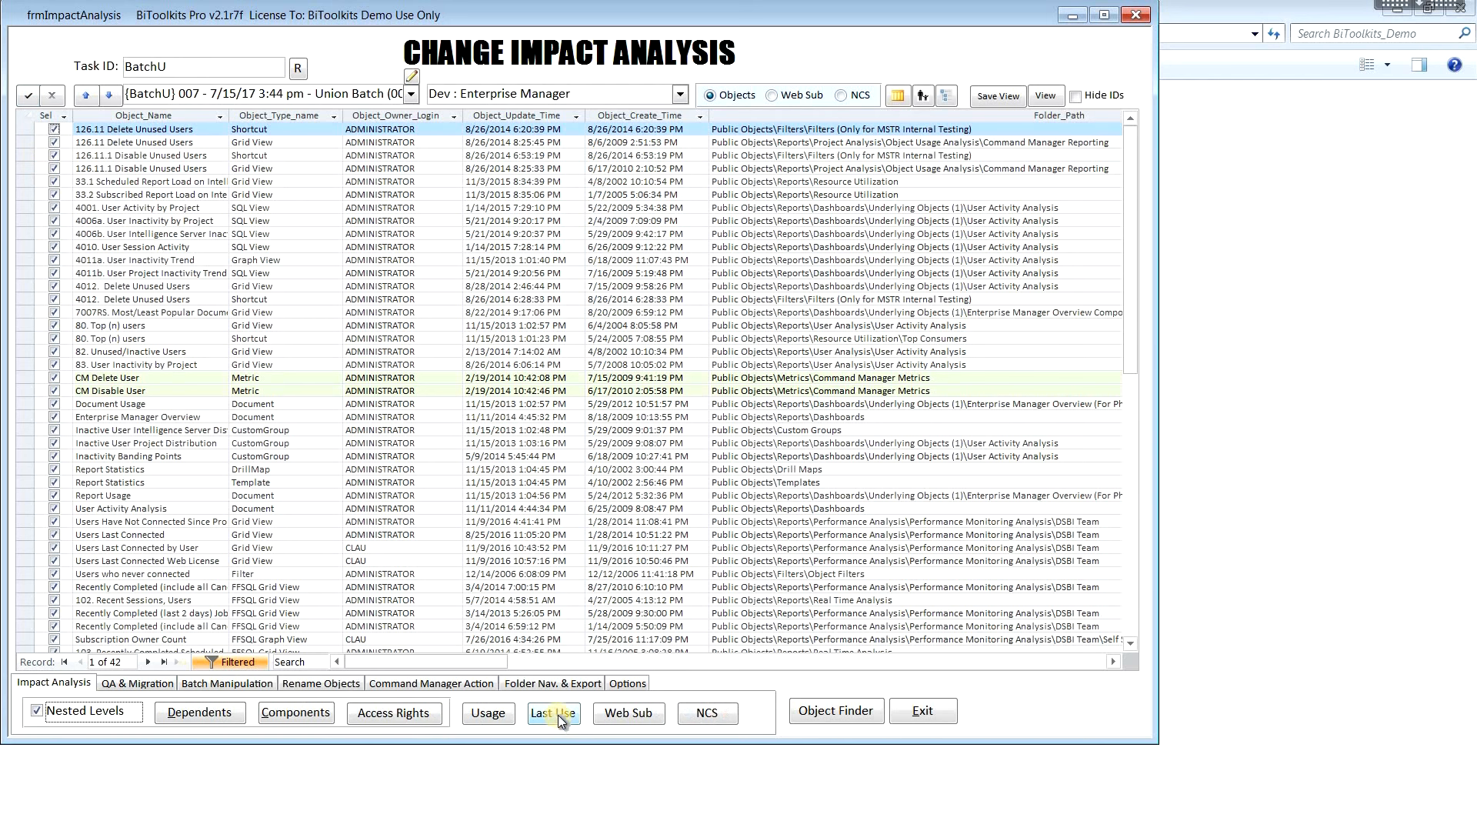
{"action": "left_click", "coordinate": [557, 714]}
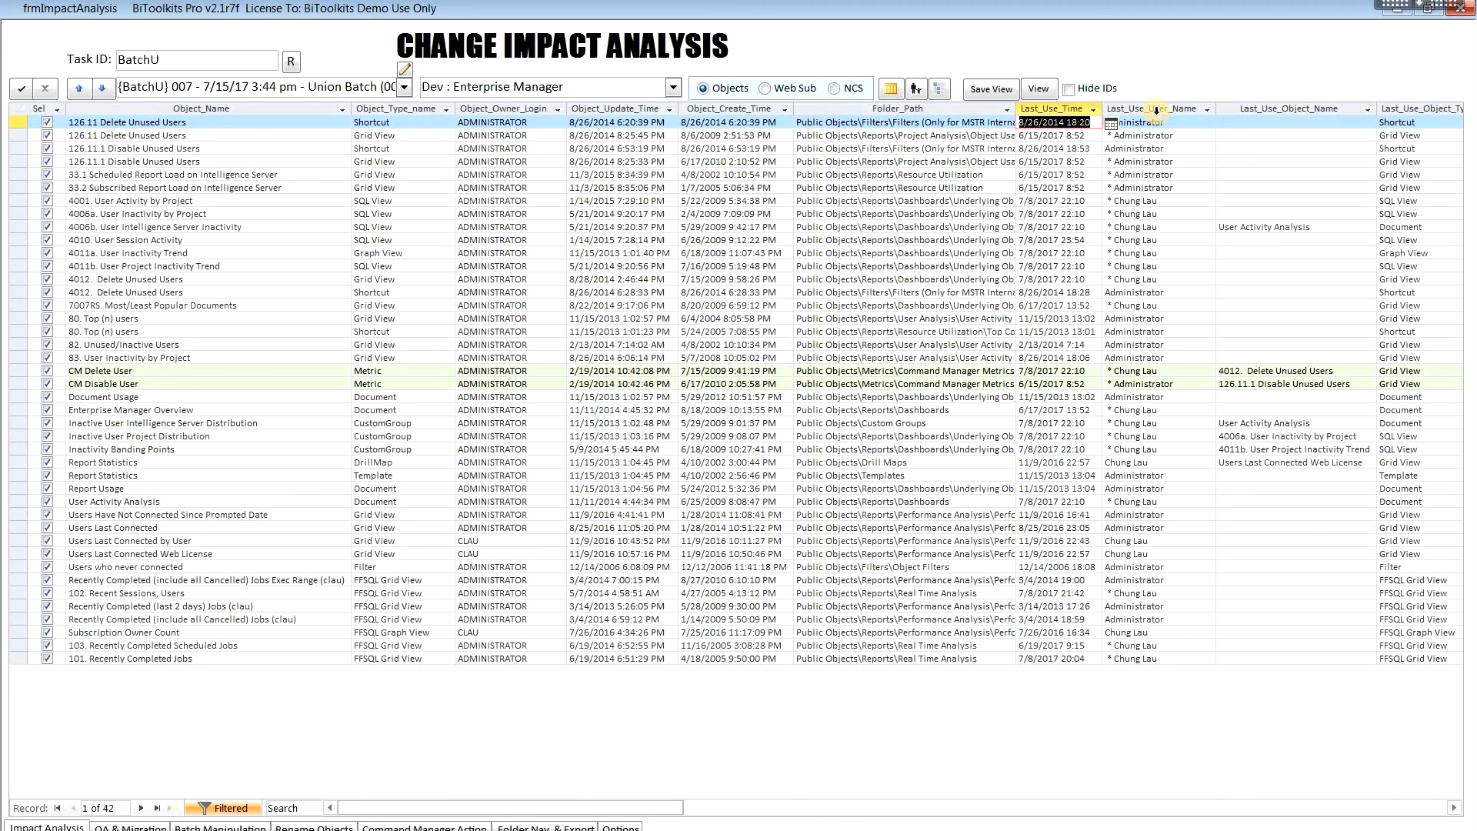
Move the Last_Use_Object_ID column directly after the Last_Use_Object_Type_Name column
{"action": "left_click", "coordinate": [1113, 319]}
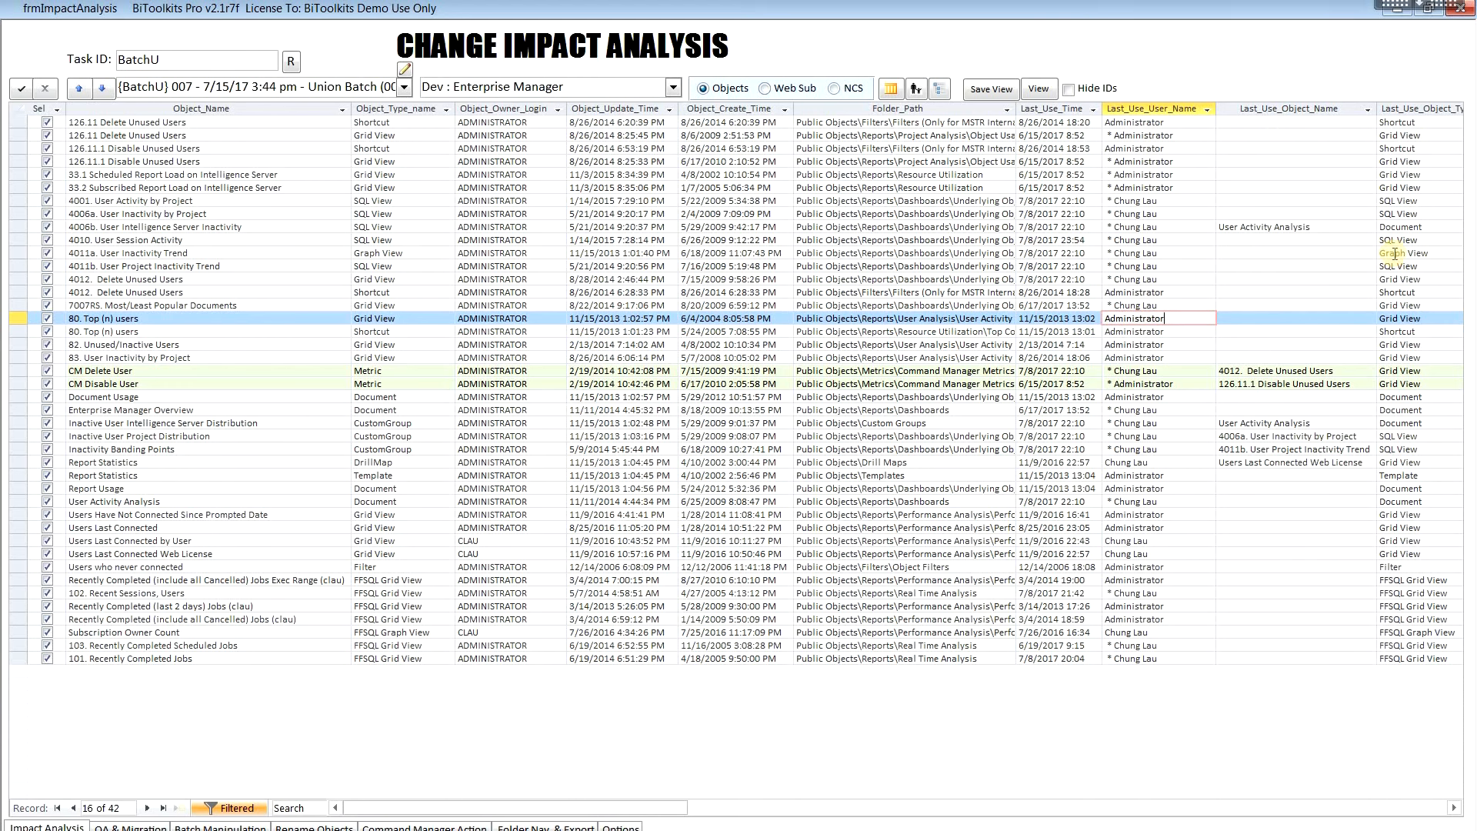
{"action": "left_click", "coordinate": [849, 809]}
{"action": "left_click_drag", "start_coordinate": [850, 818], "coordinate": [851, 818]}
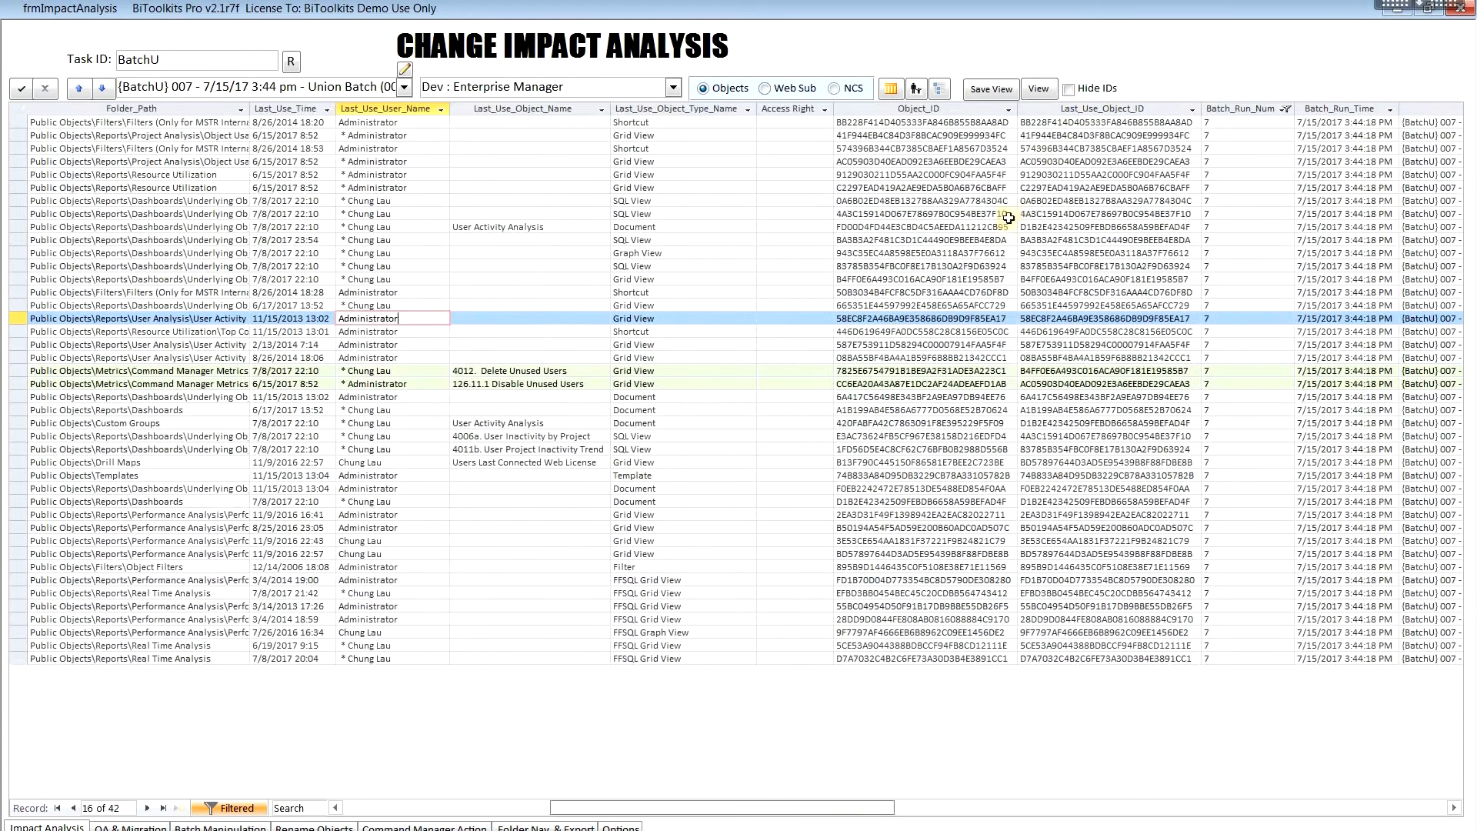
{"action": "left_click", "coordinate": [1098, 108]}
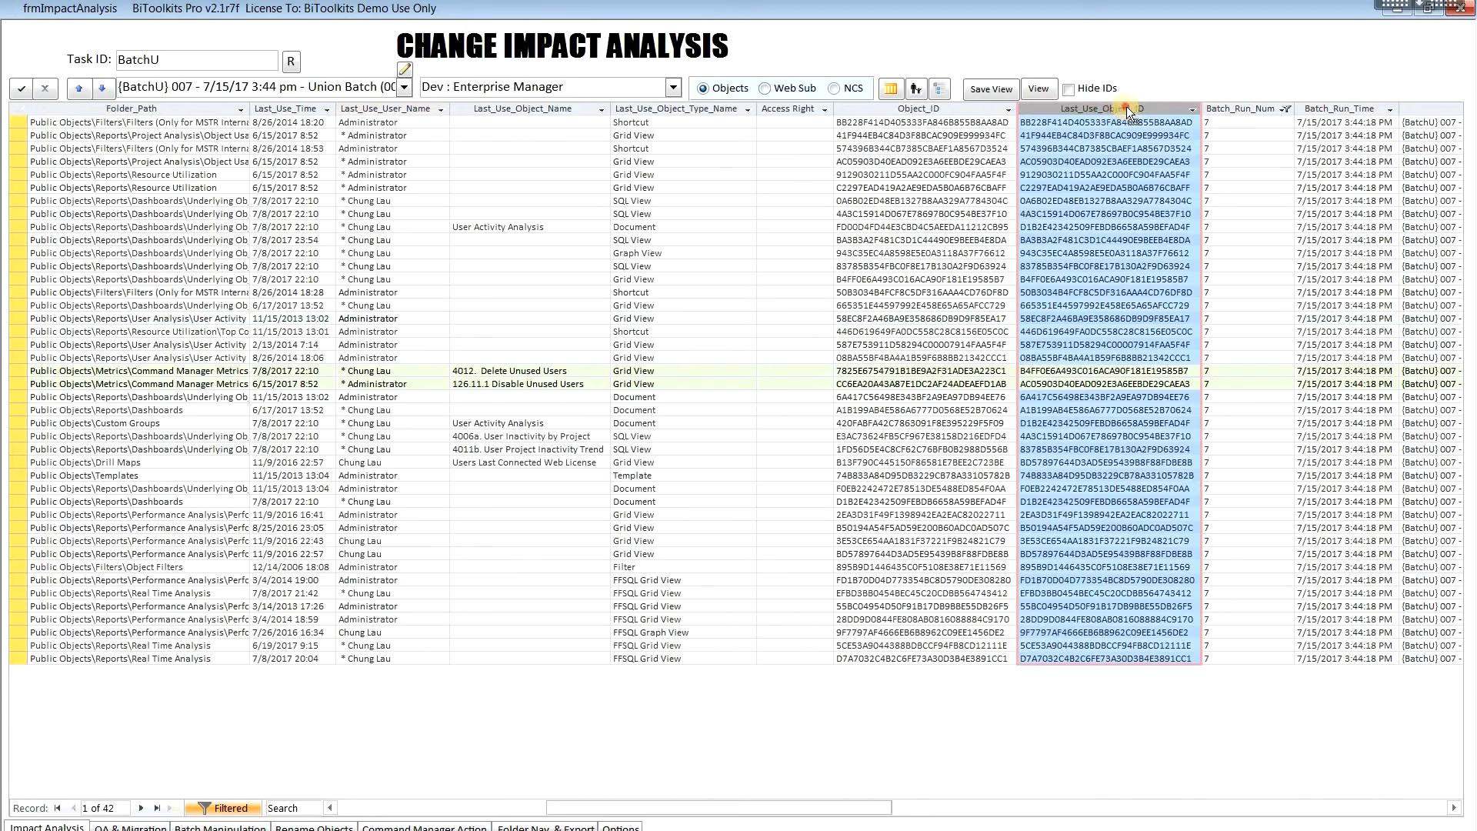
{"action": "left_click_drag", "start_coordinate": [1126, 107], "coordinate": [1075, 104]}
{"action": "left_click_drag", "start_coordinate": [883, 109], "coordinate": [768, 121]}
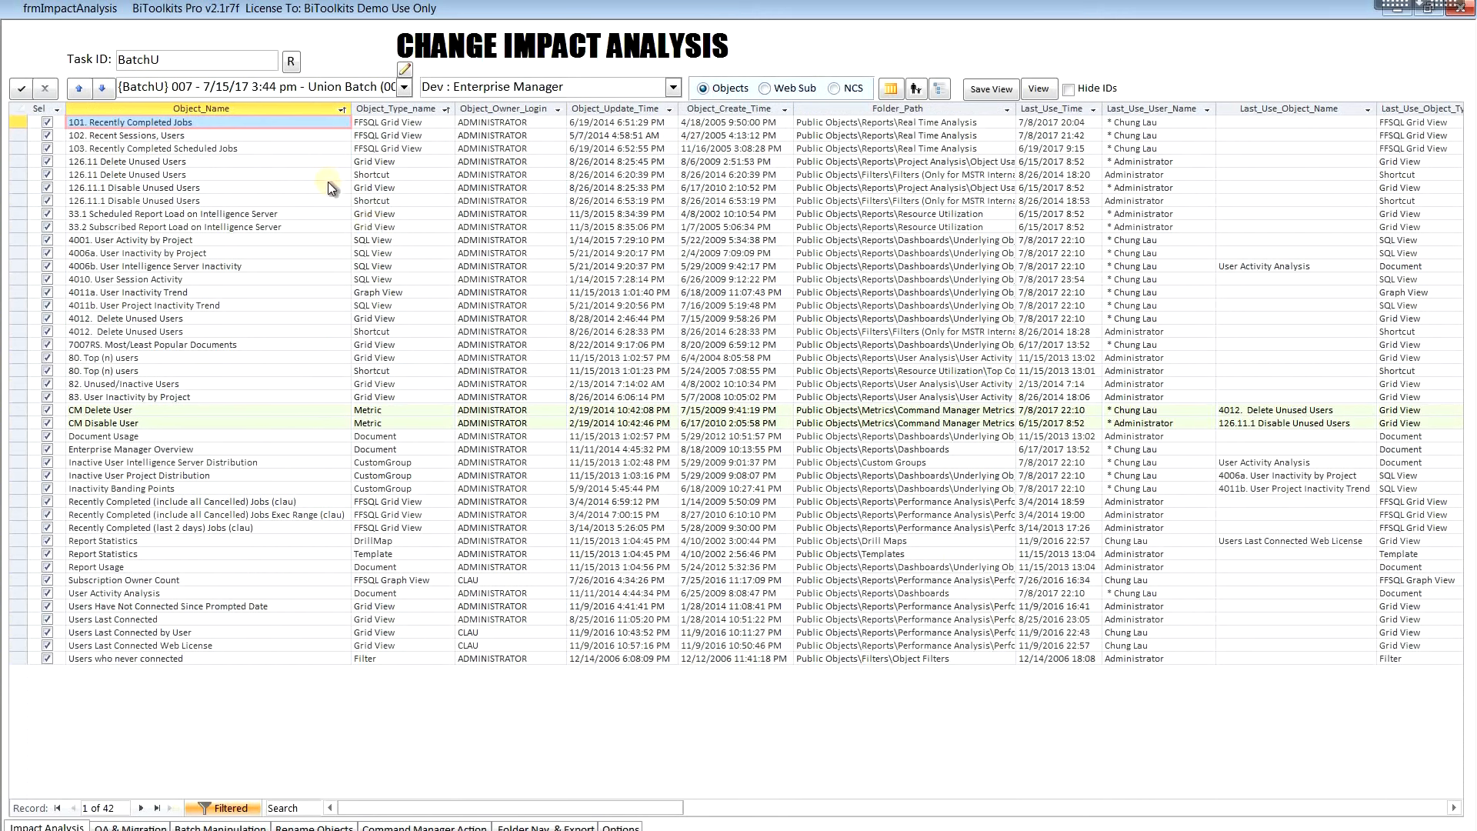
Sort the batch by Object_Name from A to Z and narrow the Object_Name and Folder_Path columns
{"action": "left_click", "coordinate": [344, 110]}
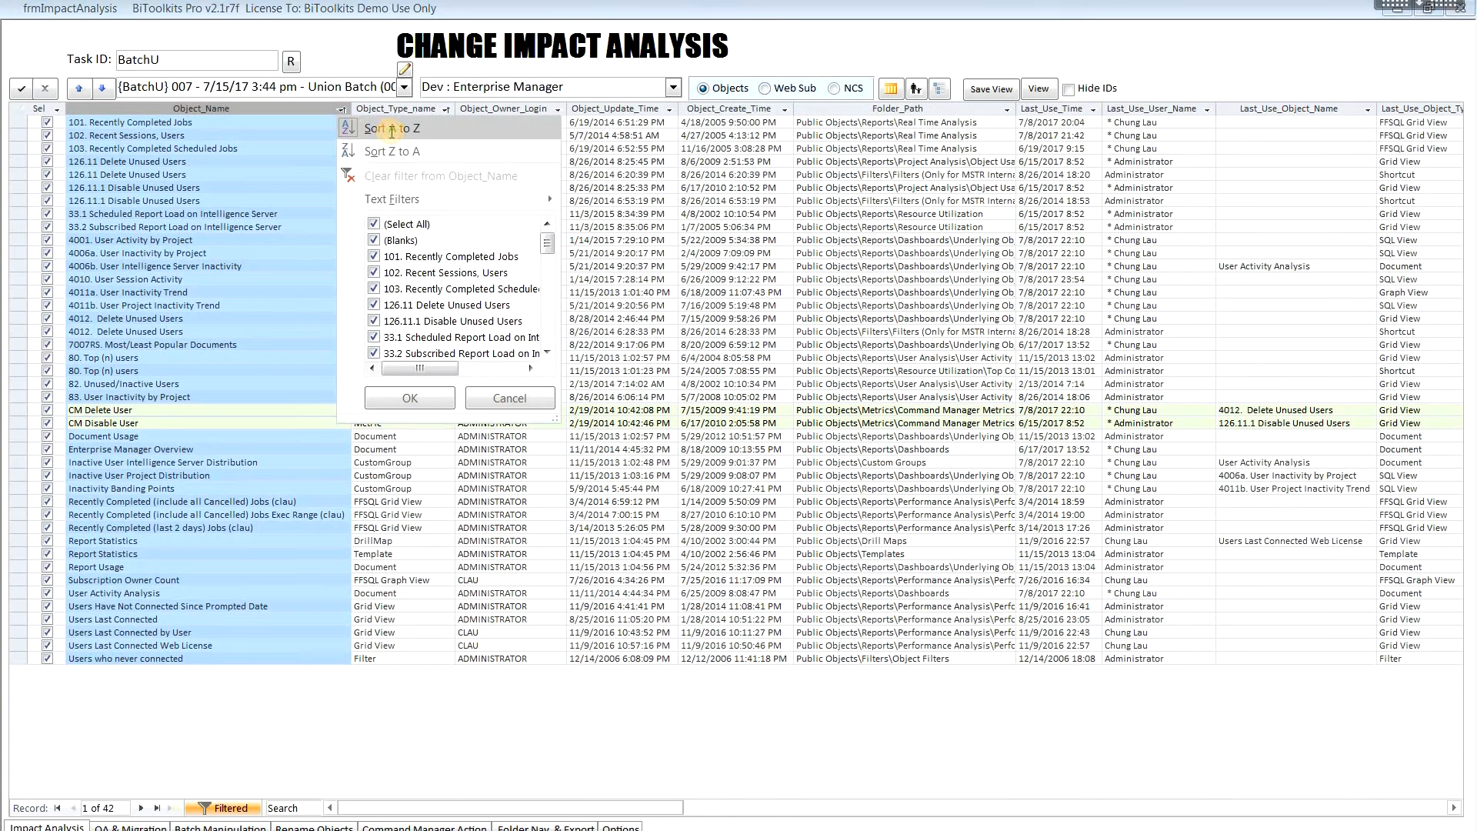
{"action": "left_click", "coordinate": [390, 132]}
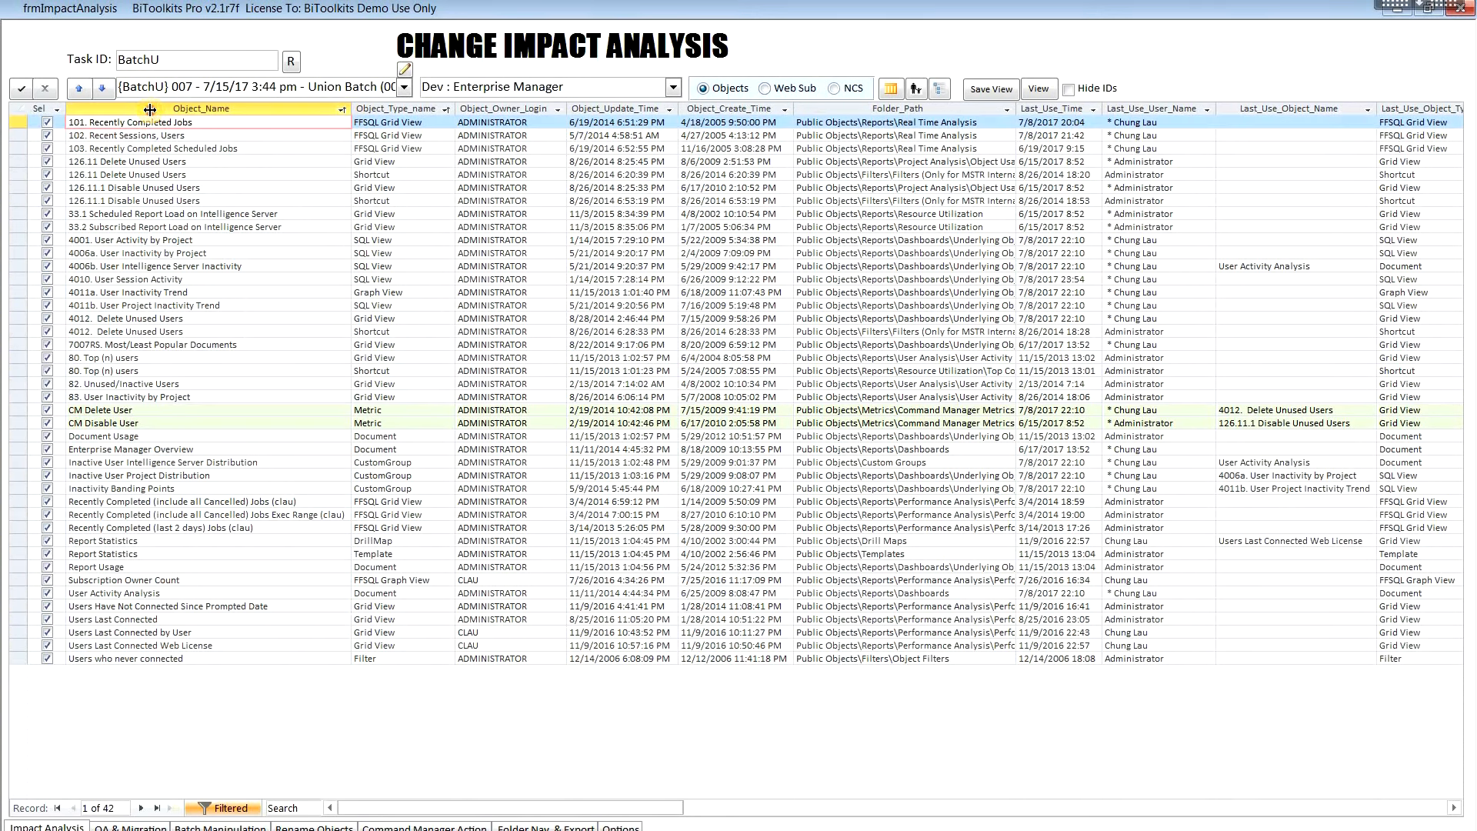
{"action": "left_click_drag", "start_coordinate": [351, 110], "coordinate": [255, 112]}
{"action": "left_click_drag", "start_coordinate": [919, 110], "coordinate": [727, 122]}
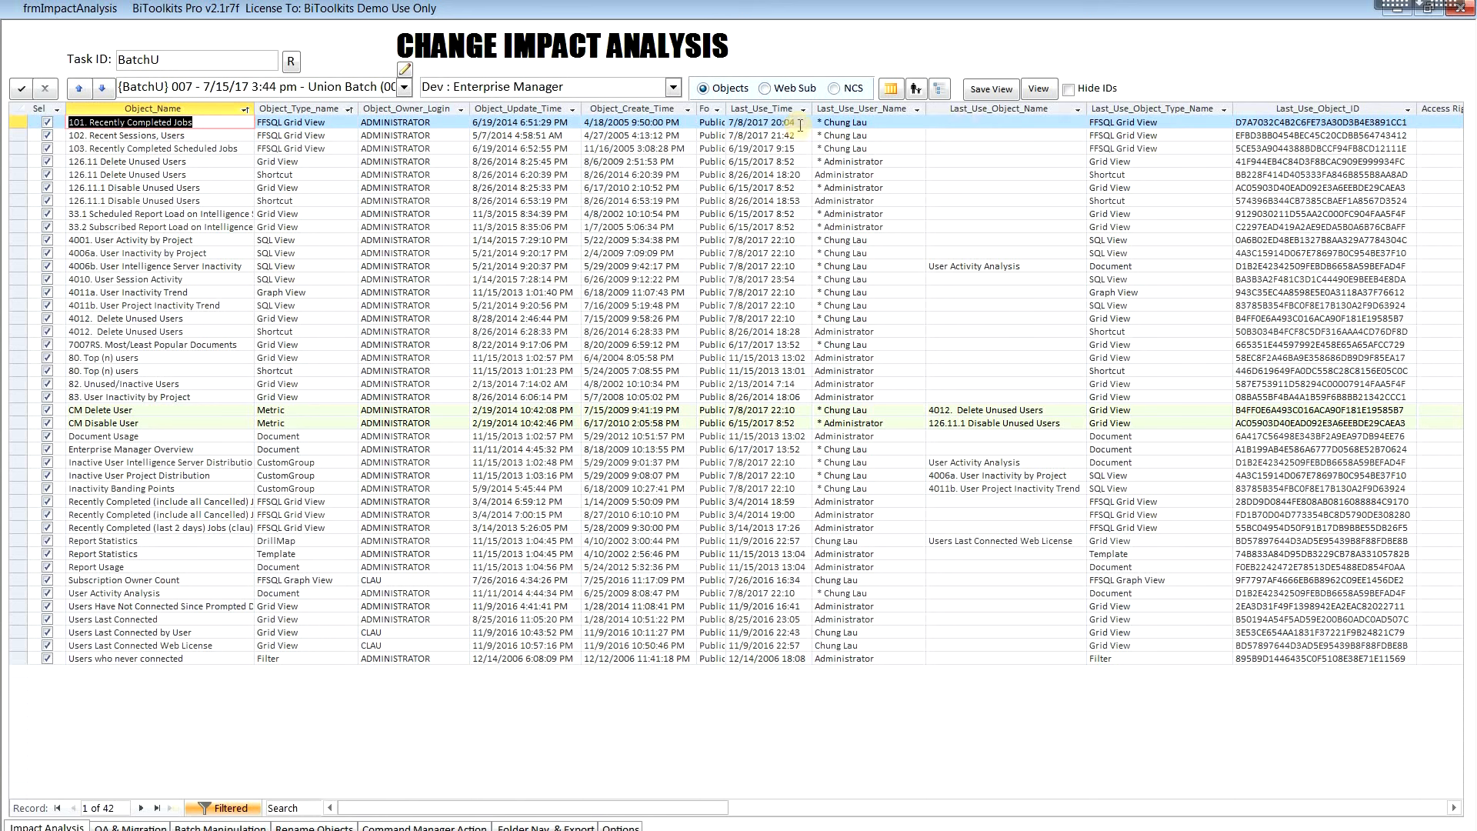
Check the last use details of the CM Disable User metric, and sort the batch by Last_Use_Time from newest to oldest
{"action": "left_click", "coordinate": [196, 424]}
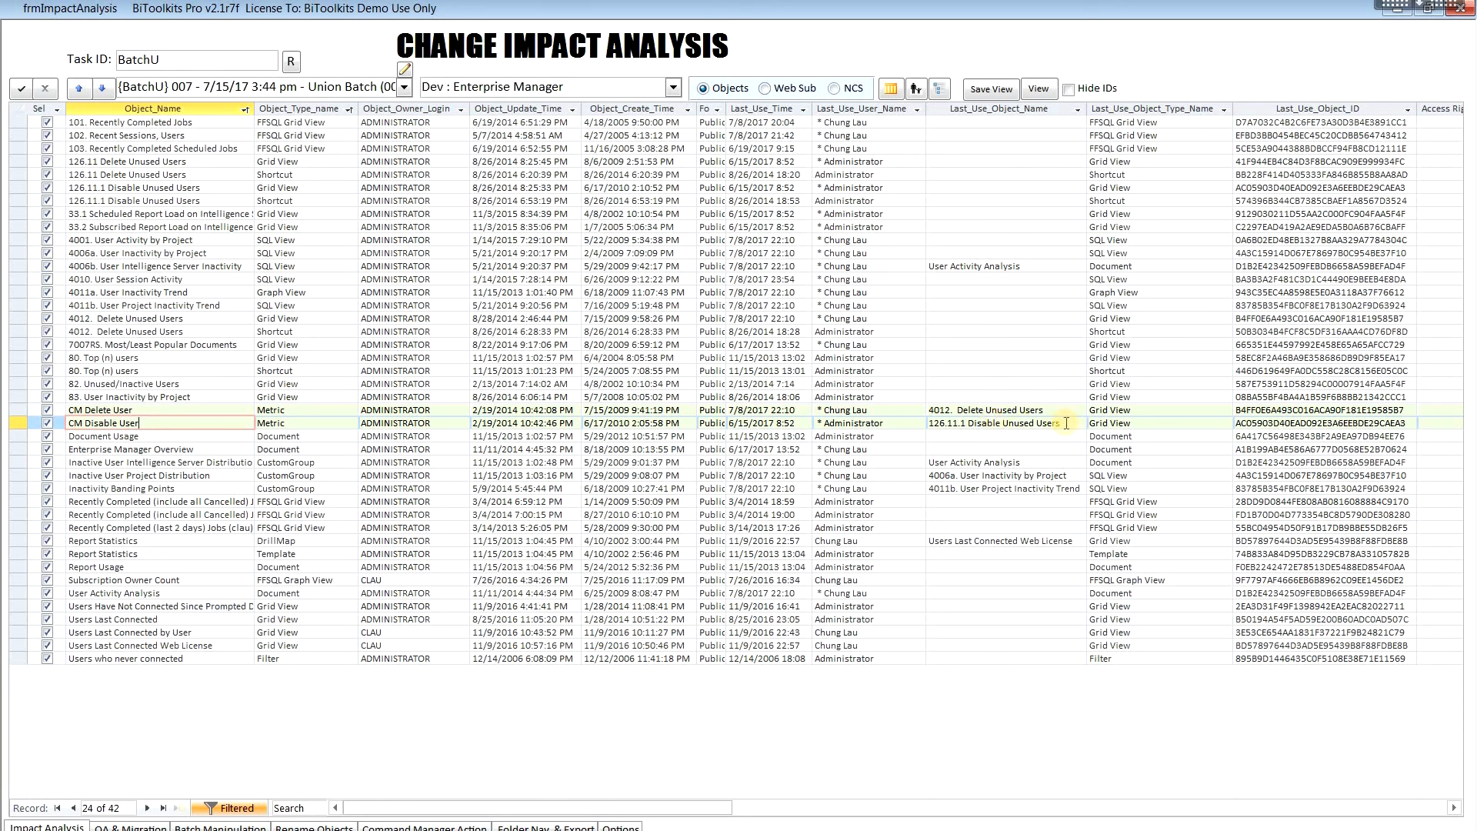
{"action": "left_click", "coordinate": [862, 423]}
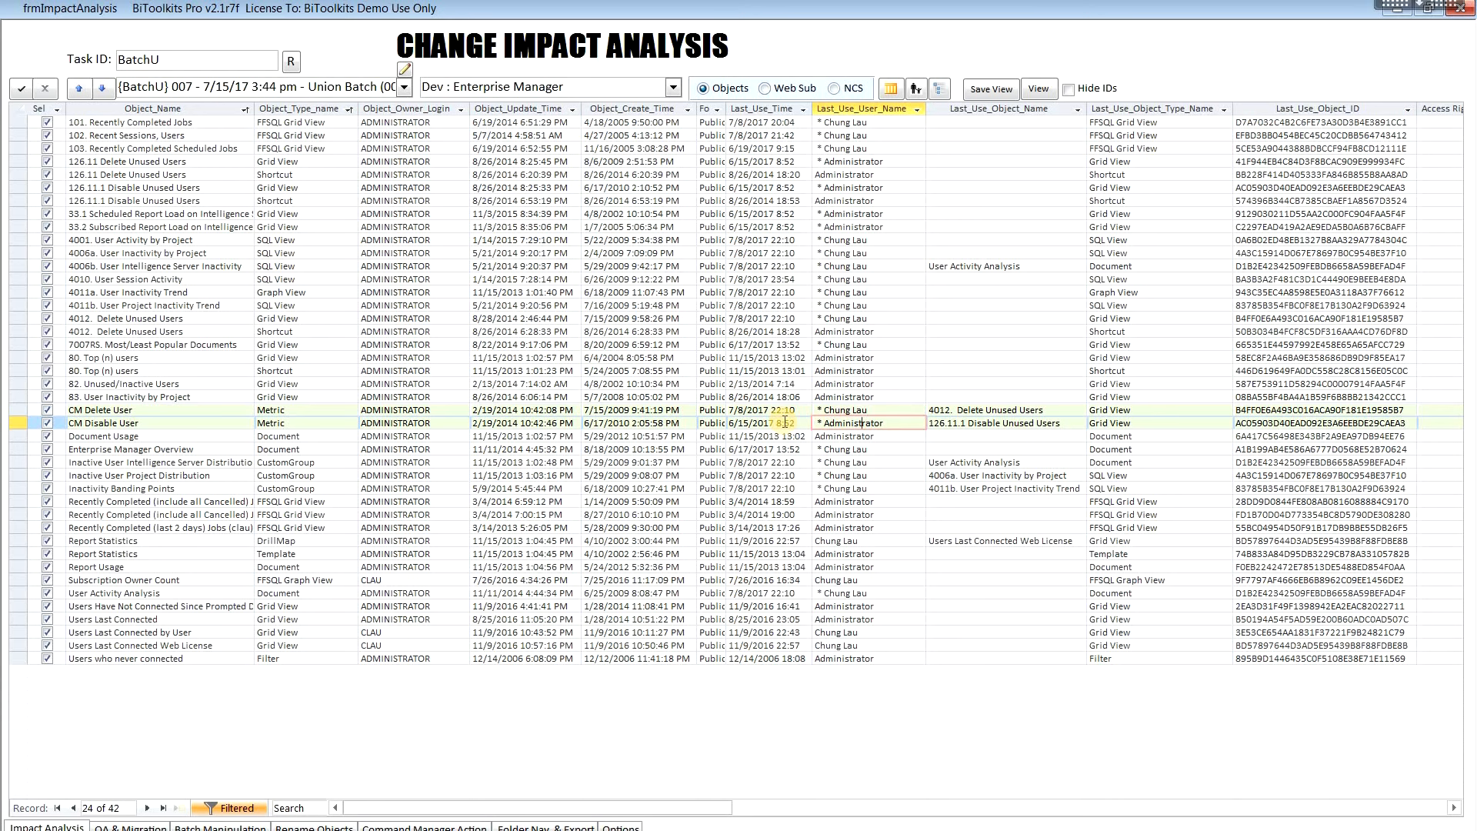
{"action": "left_click", "coordinate": [803, 109]}
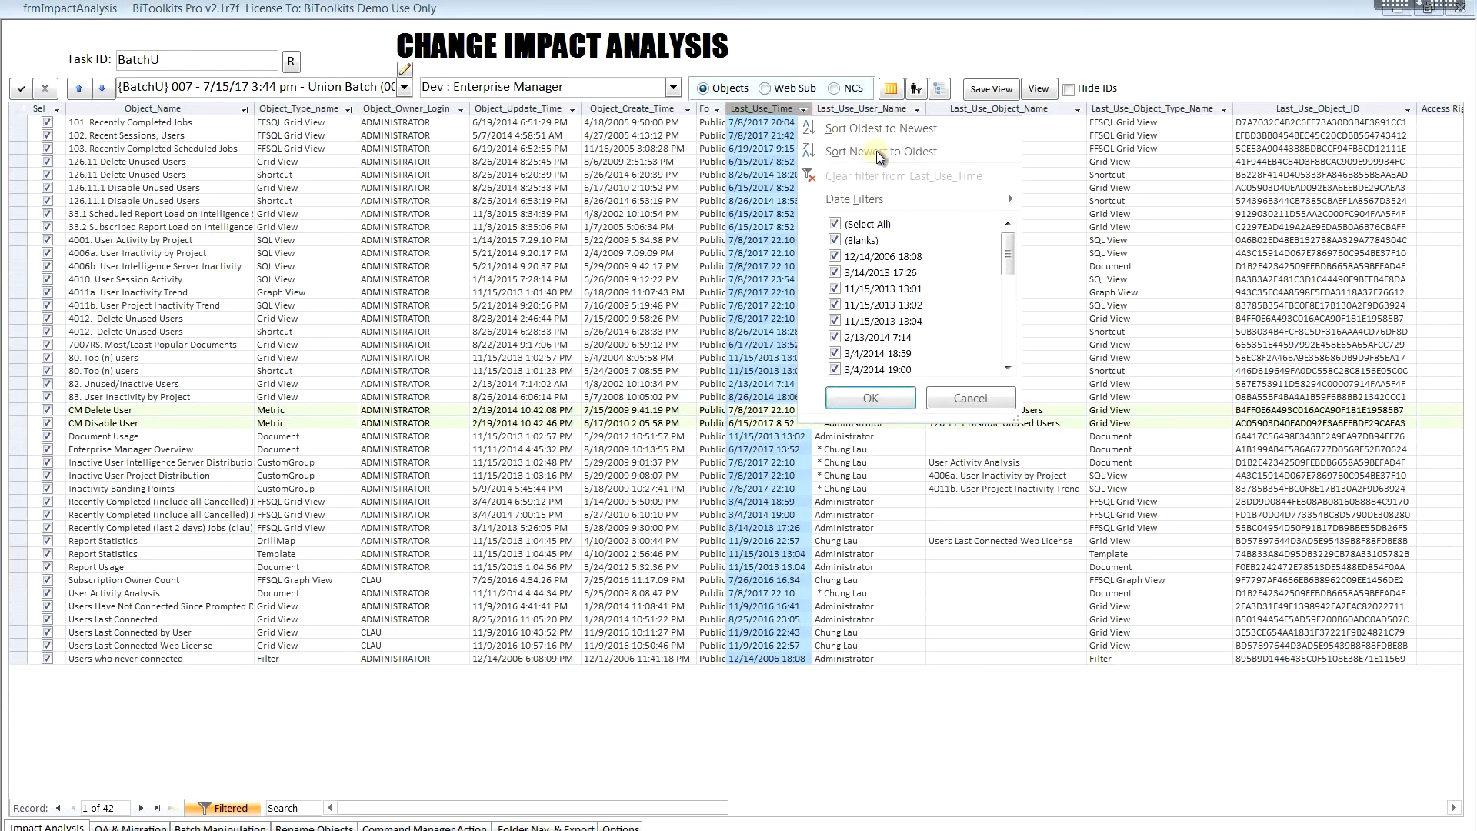
{"action": "left_click", "coordinate": [877, 150]}
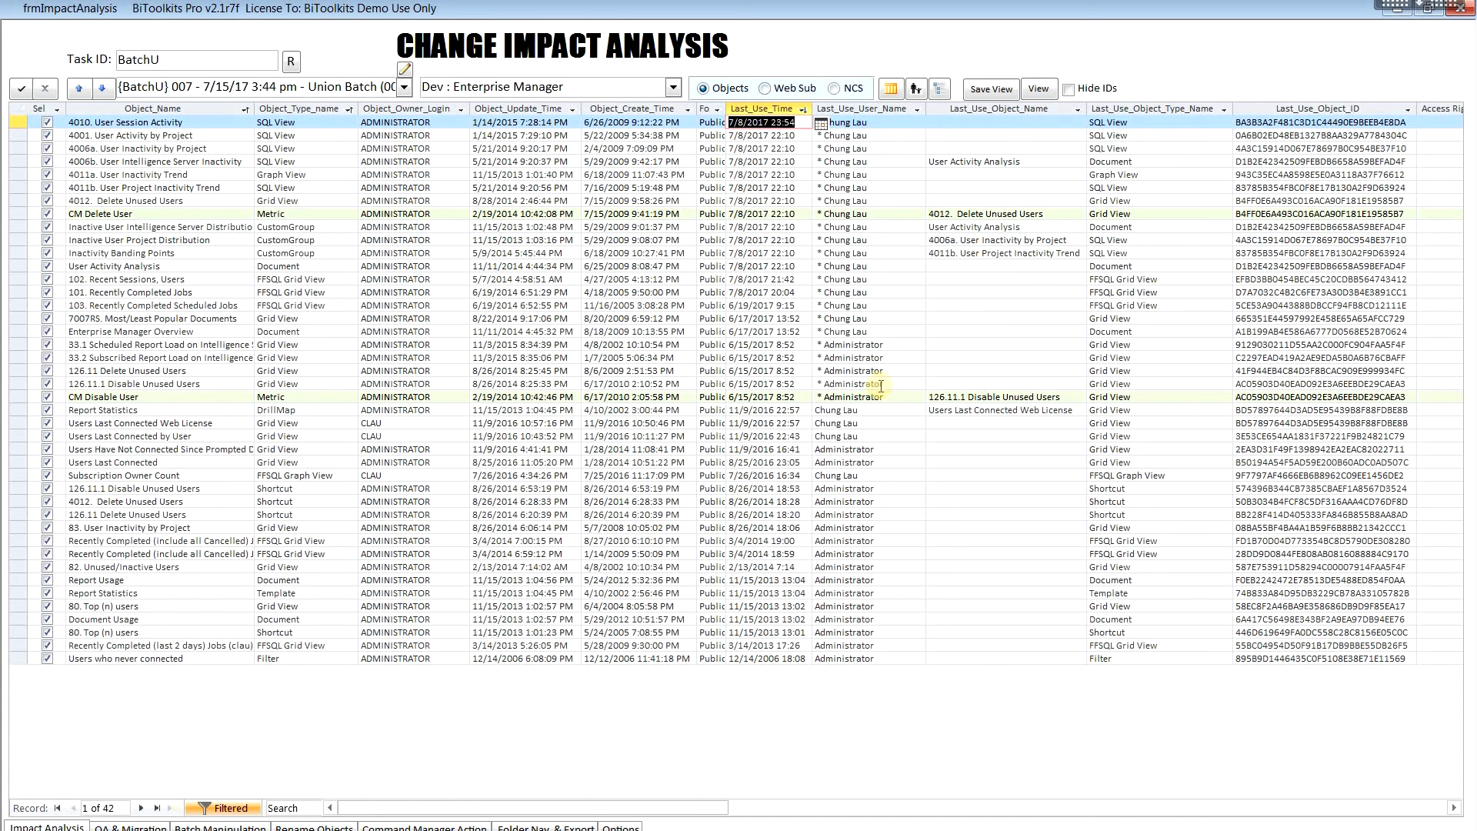
Uncheck the objects last used on 11/9/2016 or earlier, from the Report Statistics drill map through Users who never connected
{"action": "left_click", "coordinate": [801, 410]}
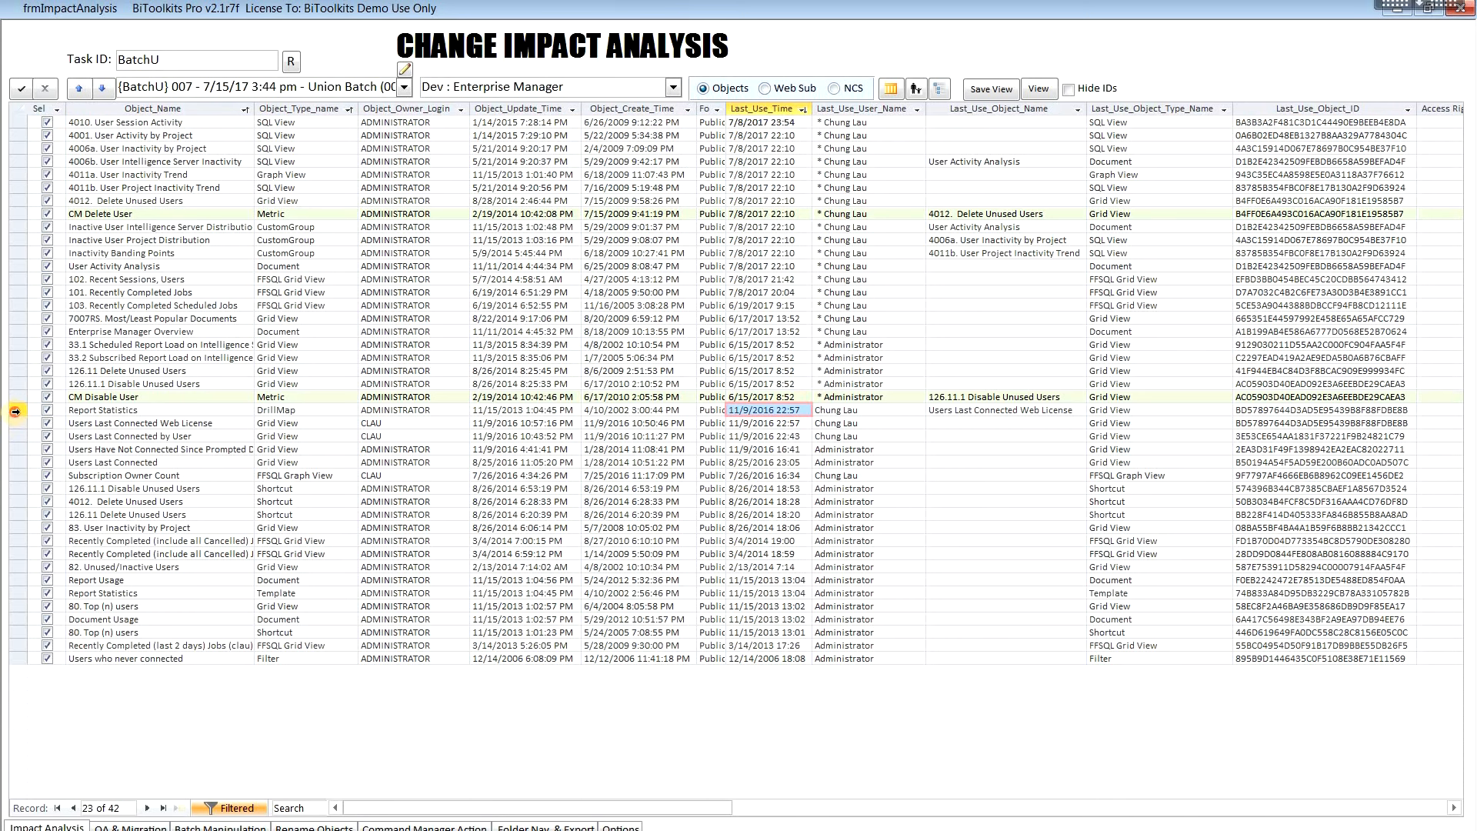
{"action": "left_click_drag", "start_coordinate": [15, 413], "coordinate": [14, 658]}
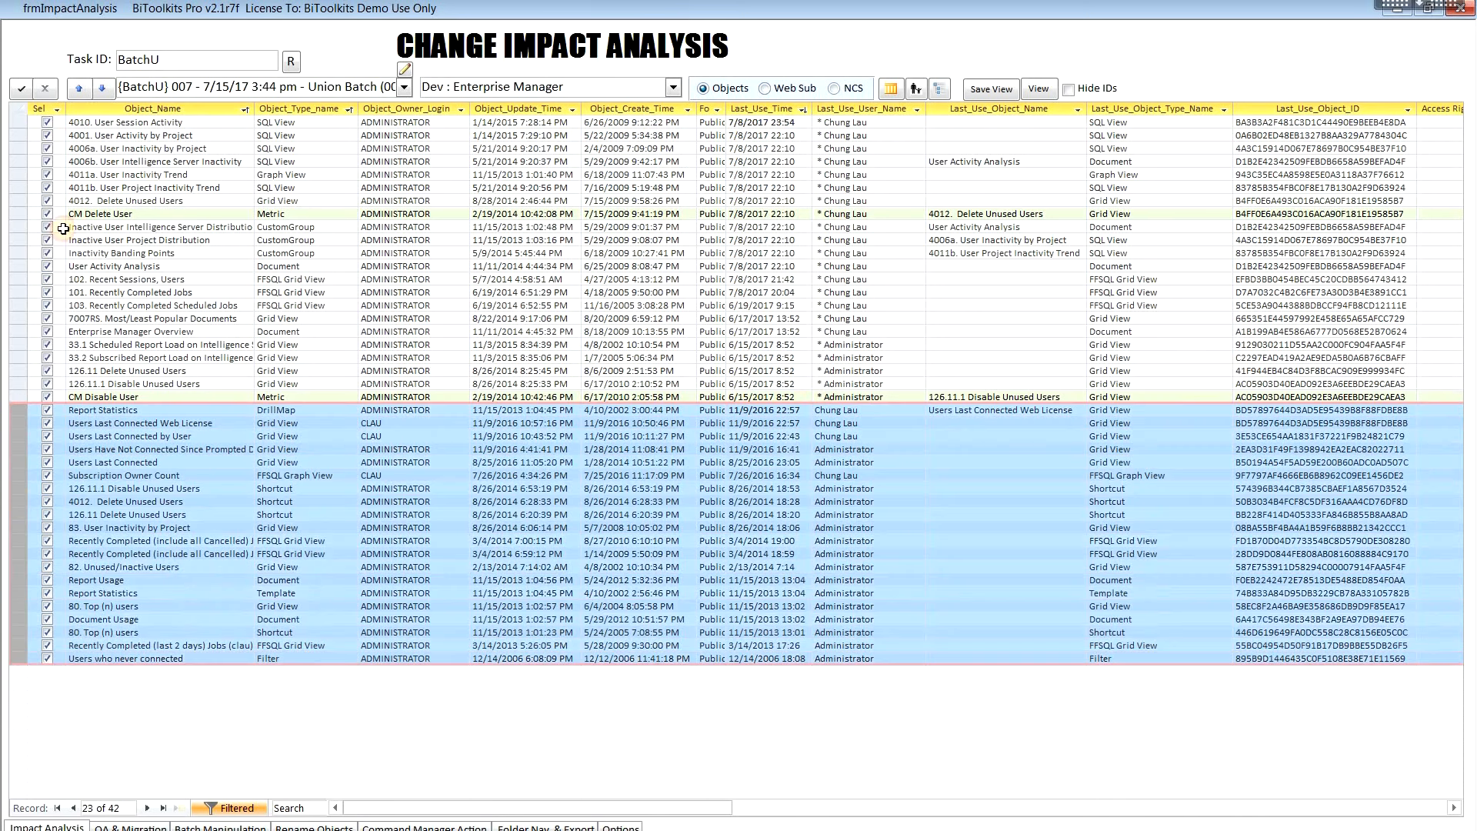
{"action": "left_click", "coordinate": [47, 88]}
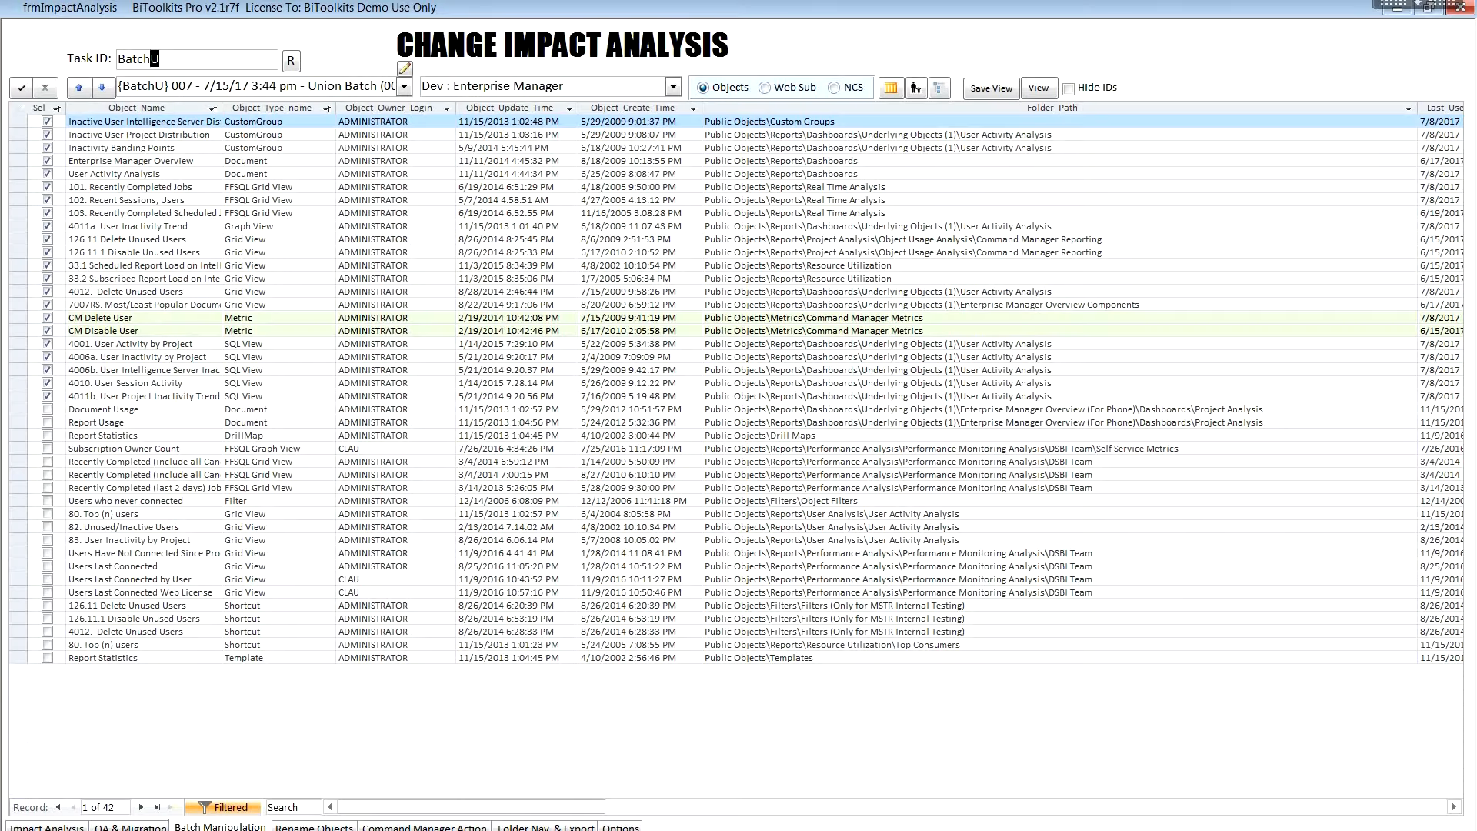
Create a new batch from the checked objects under Task ID BatchX
{"action": "type", "text": "X"}
{"action": "left_click", "coordinate": [1432, 12]}
{"action": "left_click", "coordinate": [163, 713]}
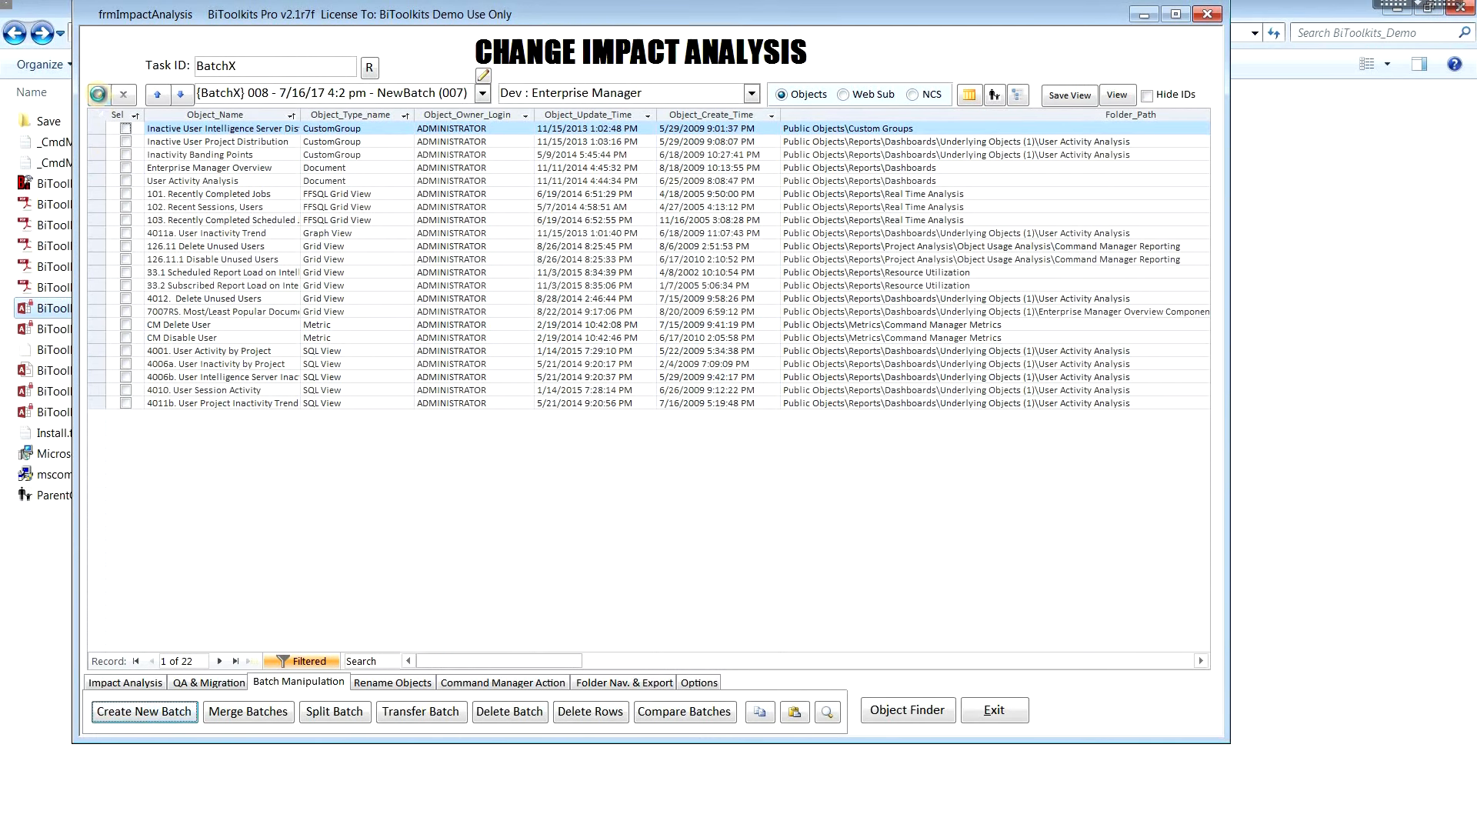
Check all objects in the BatchX batch and sort them by Object_Type_name from A to Z
{"action": "left_click", "coordinate": [99, 95]}
{"action": "left_click", "coordinate": [408, 114]}
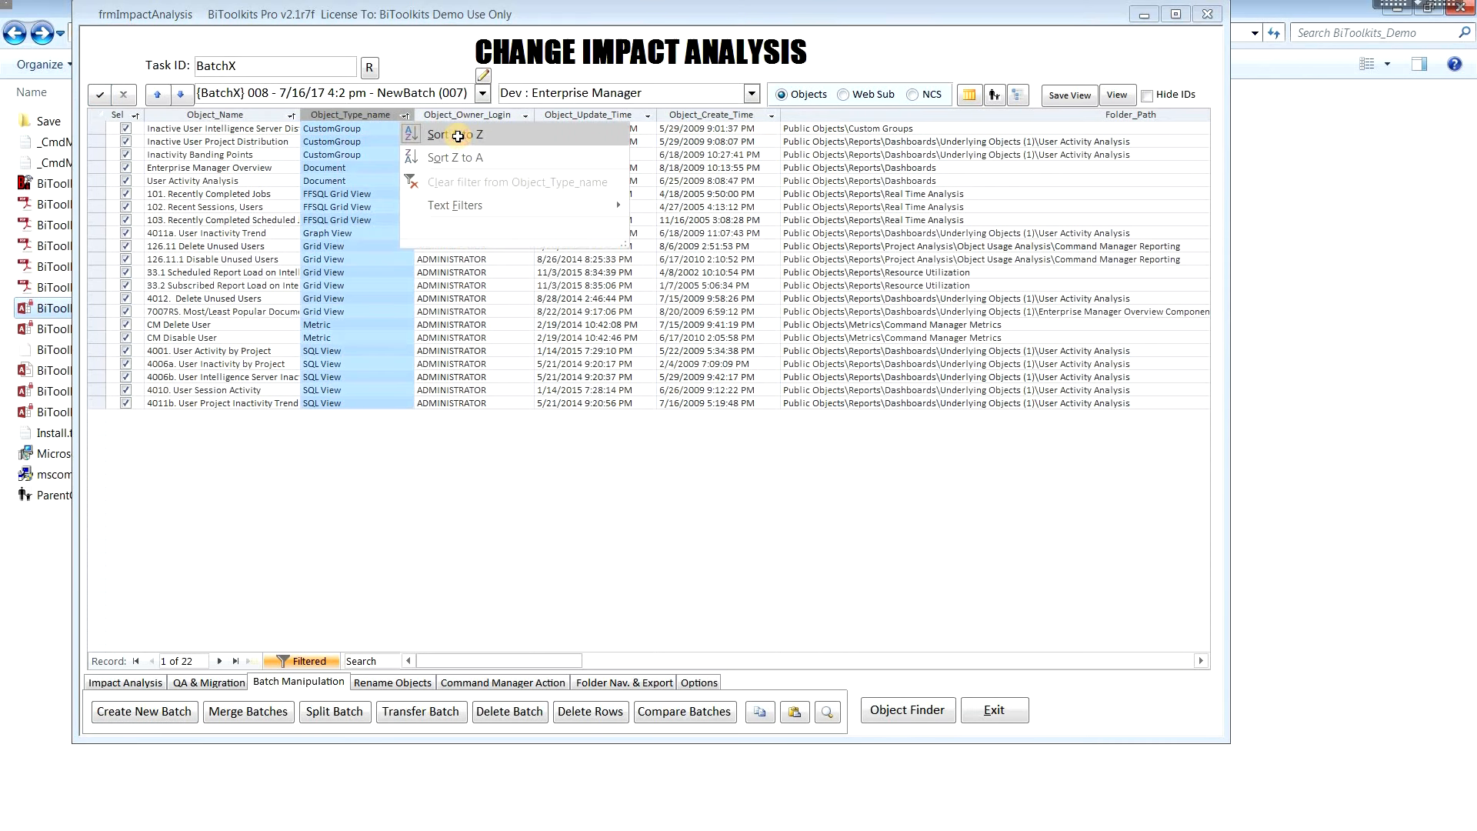
{"action": "left_click", "coordinate": [458, 136]}
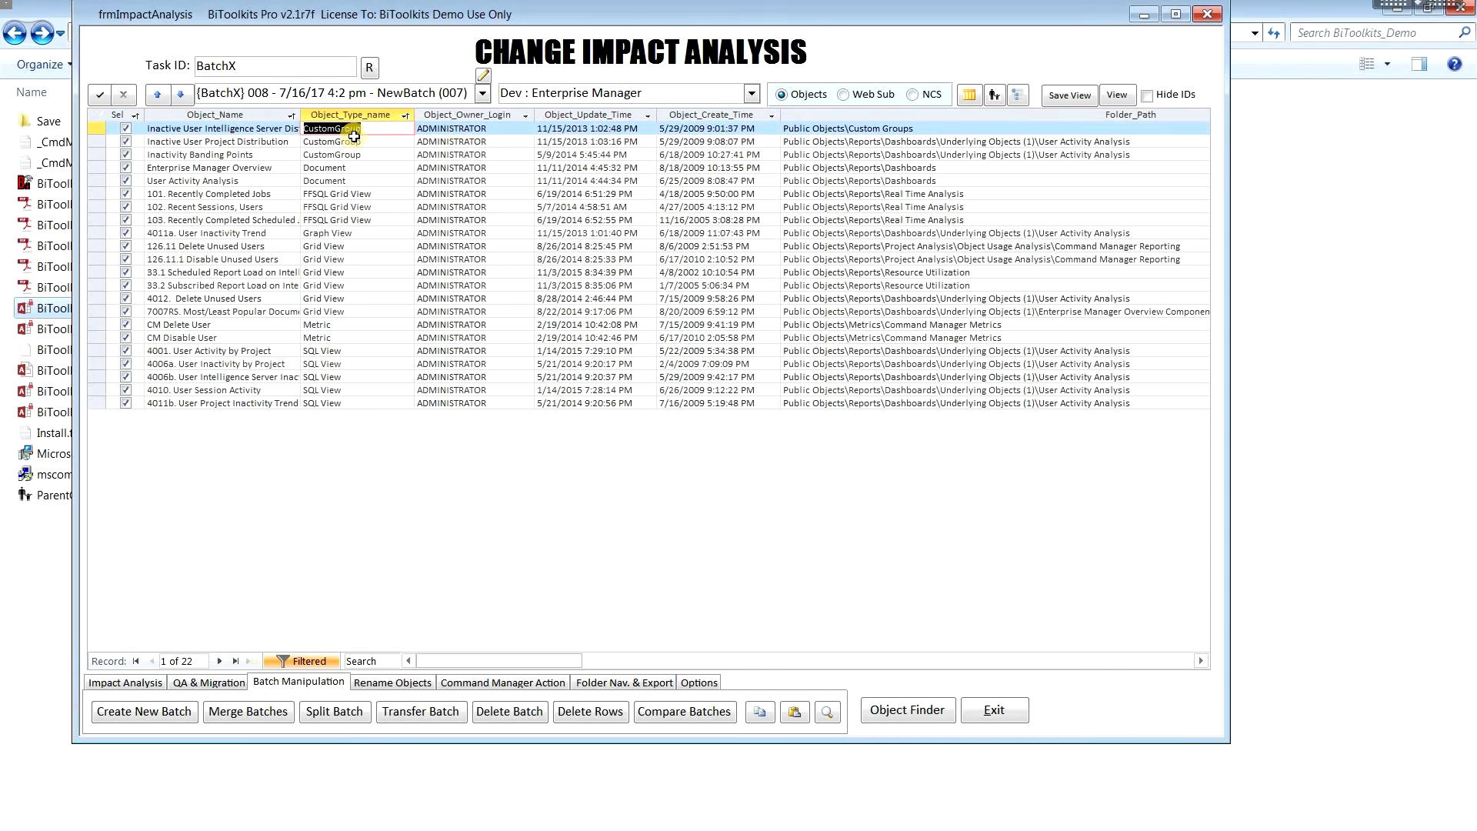
Uncheck the three CustomGroup objects and the CM Delete User and CM Disable User metrics
{"action": "left_click", "coordinate": [126, 129]}
{"action": "left_click", "coordinate": [125, 141]}
{"action": "left_click", "coordinate": [125, 155]}
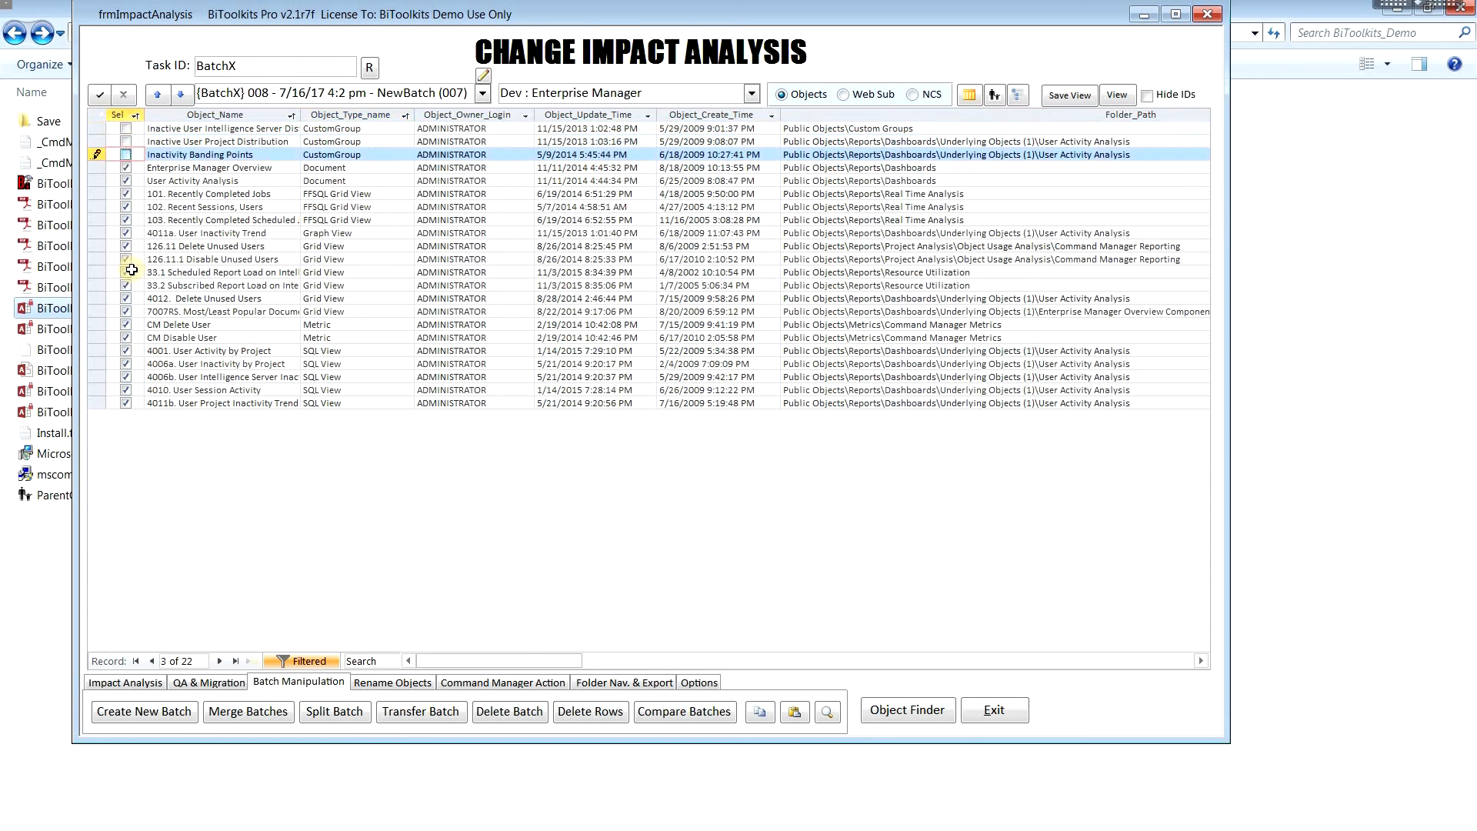
{"action": "left_click", "coordinate": [126, 324]}
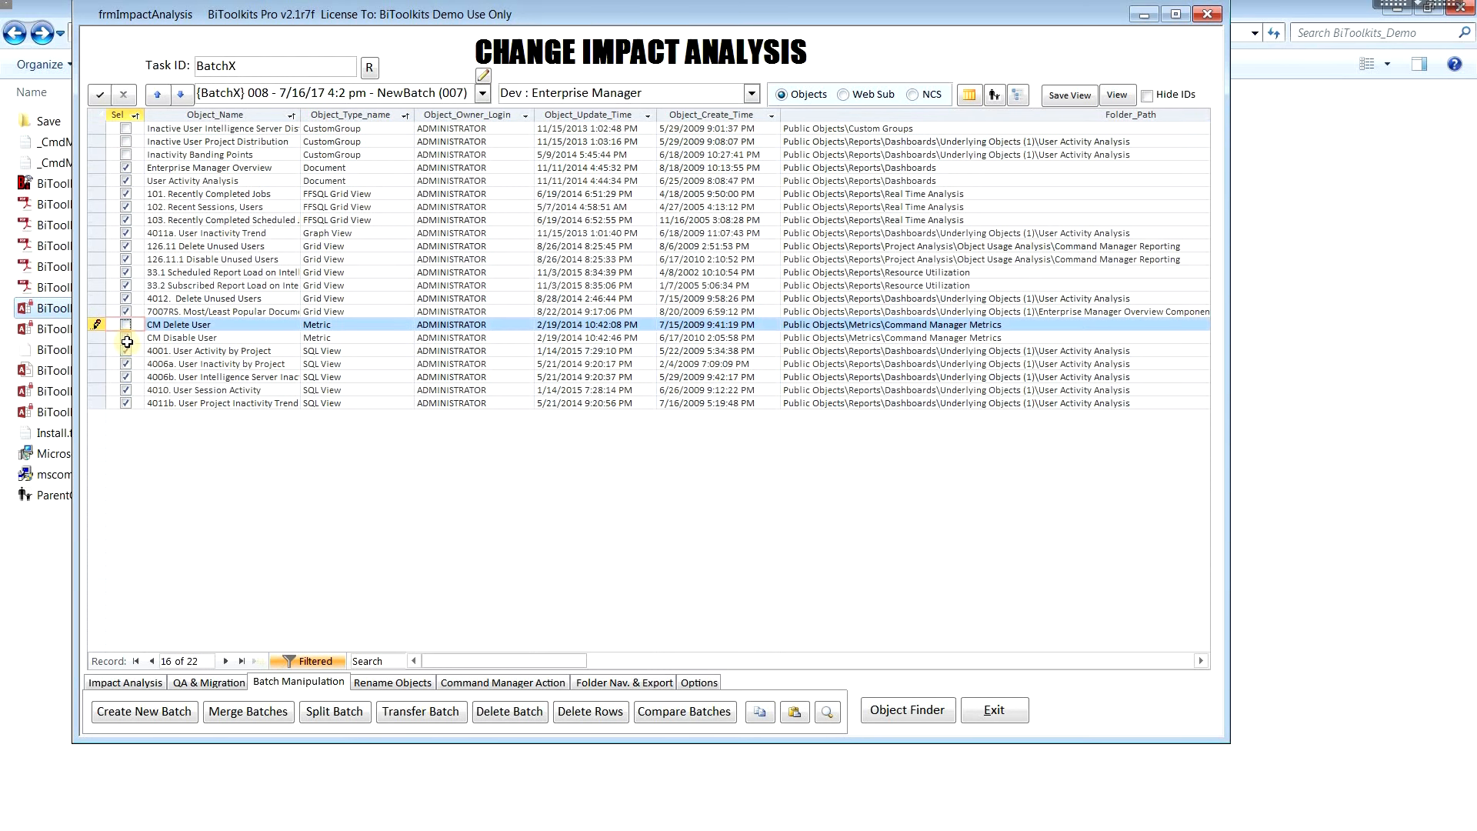
{"action": "left_click", "coordinate": [126, 338]}
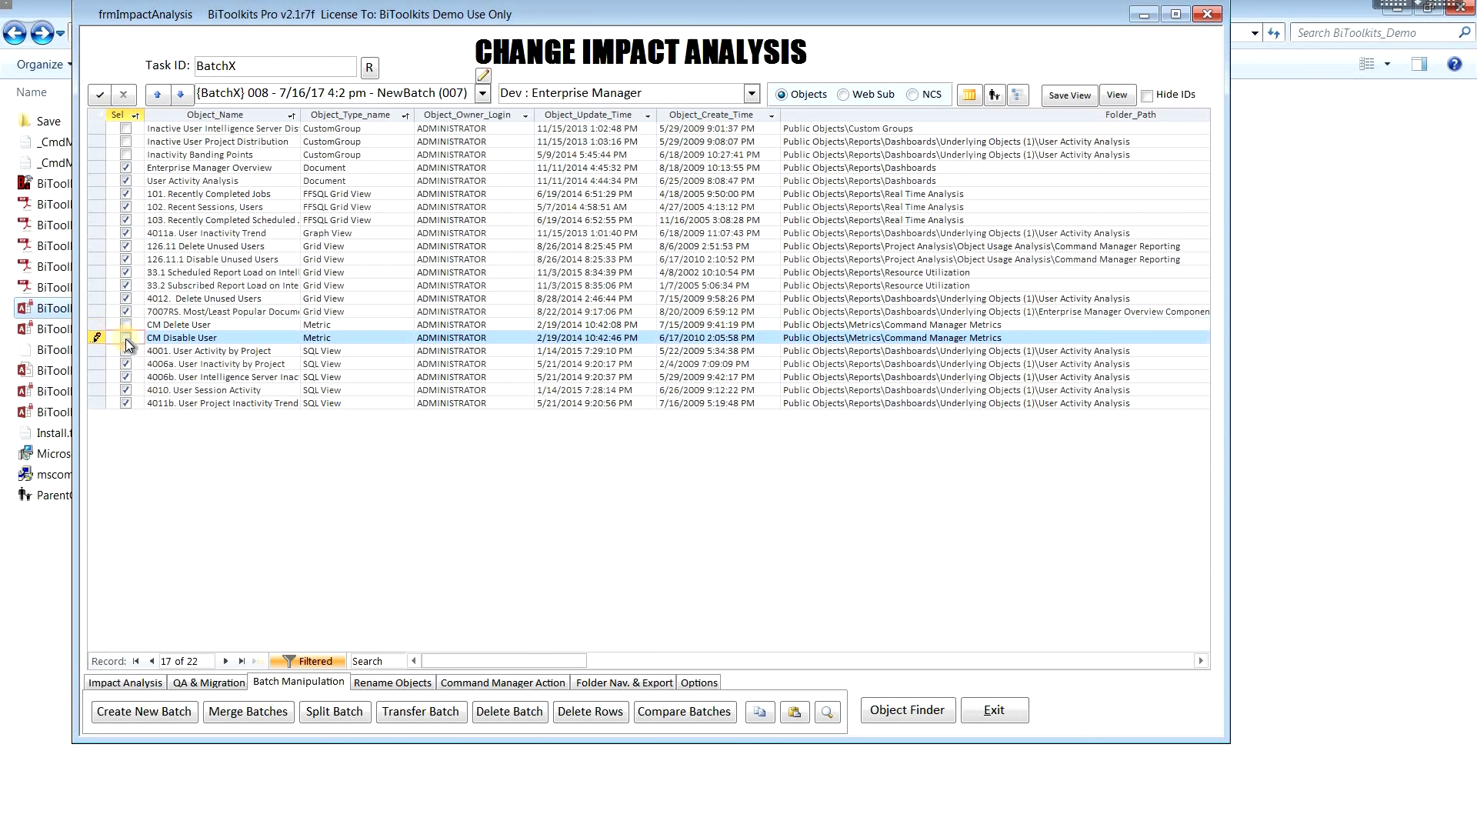
Generate a Create Shortcuts Command Manager script for the checked objects with Public Objects\Reports as destination folder, and check its generation statistics
{"action": "left_click", "coordinate": [502, 682]}
{"action": "left_click", "coordinate": [155, 709]}
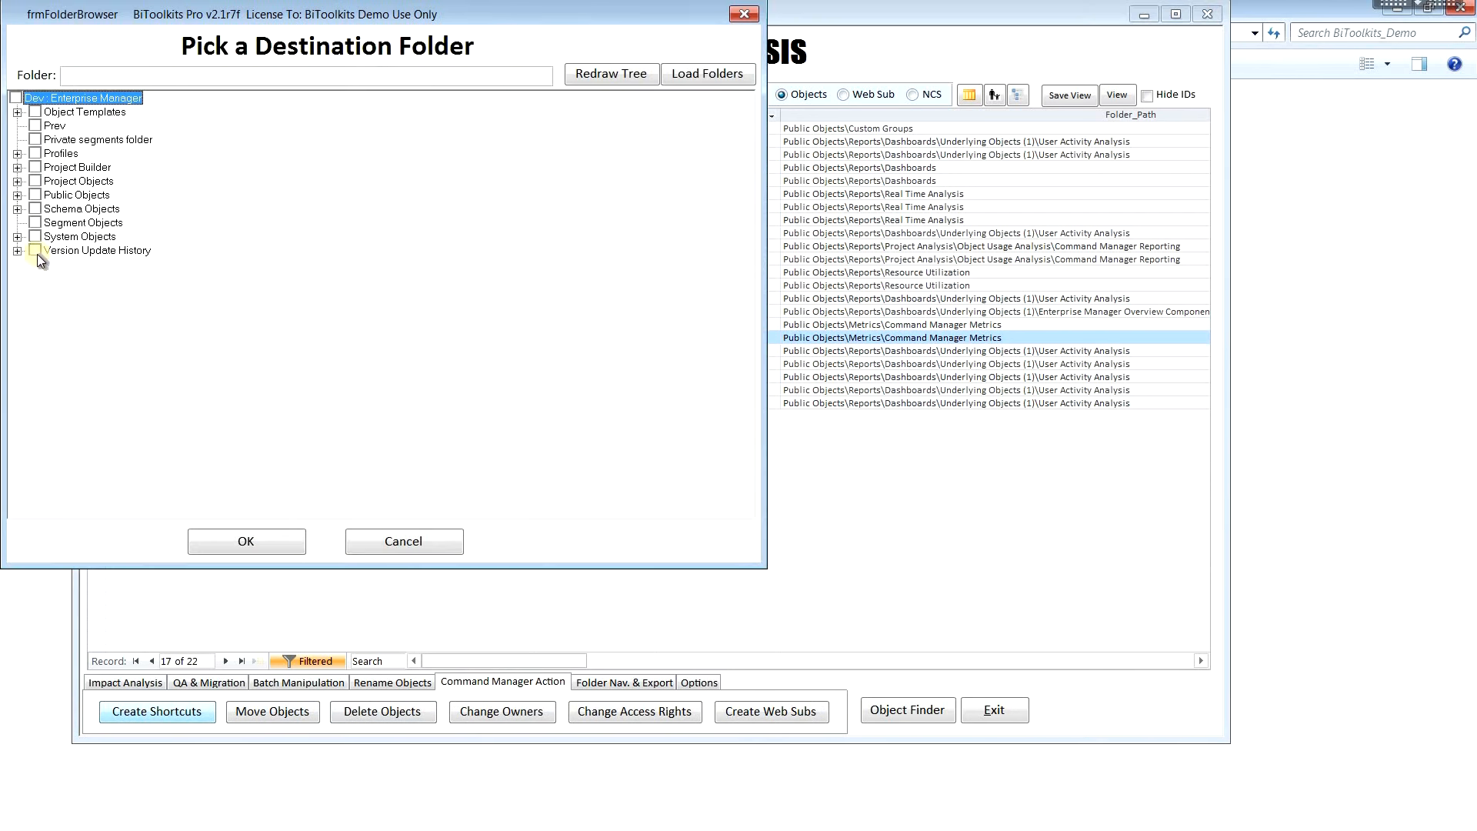
{"action": "left_click", "coordinate": [18, 195]}
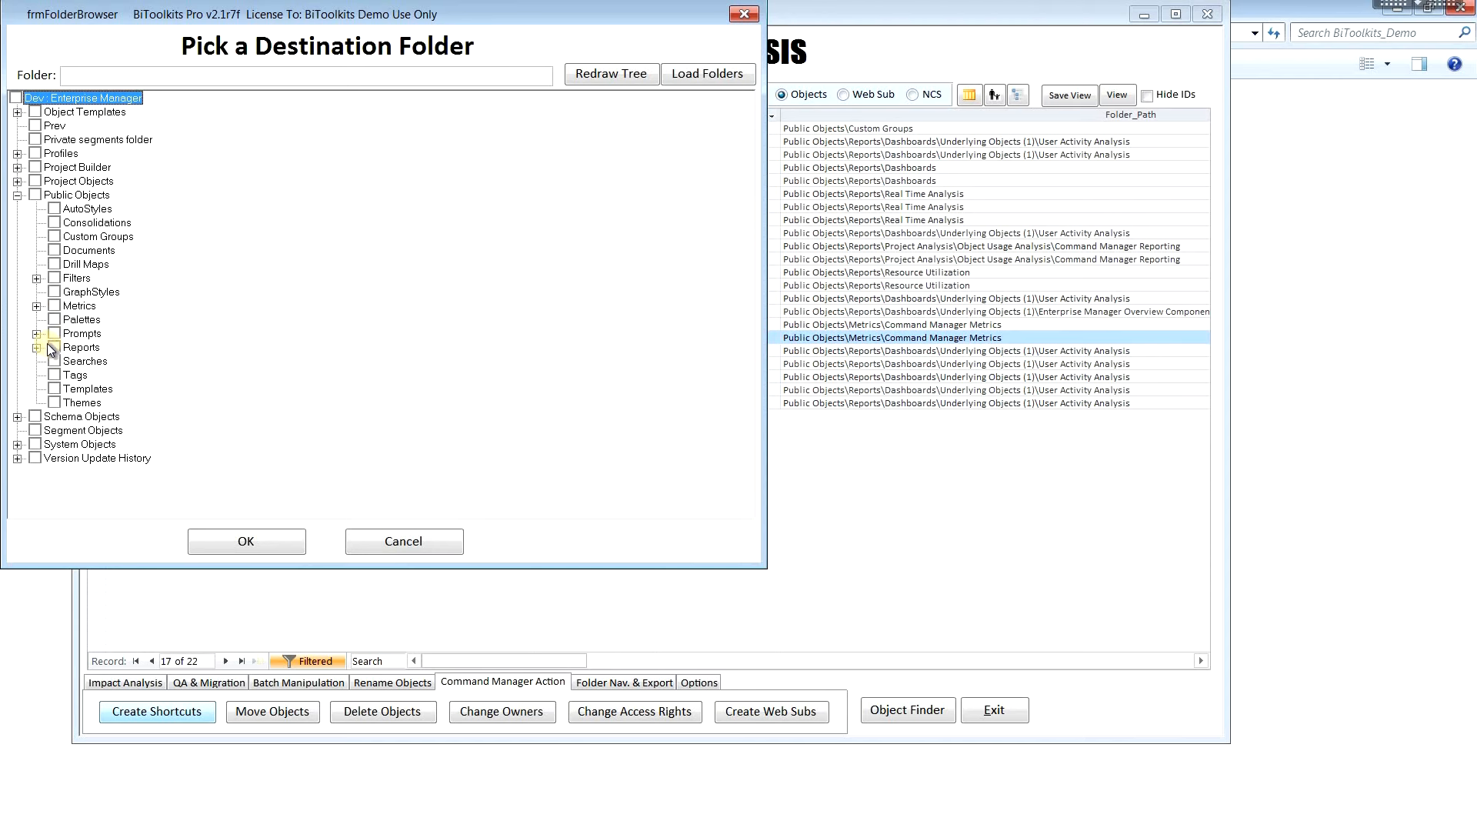
{"action": "left_click", "coordinate": [273, 543]}
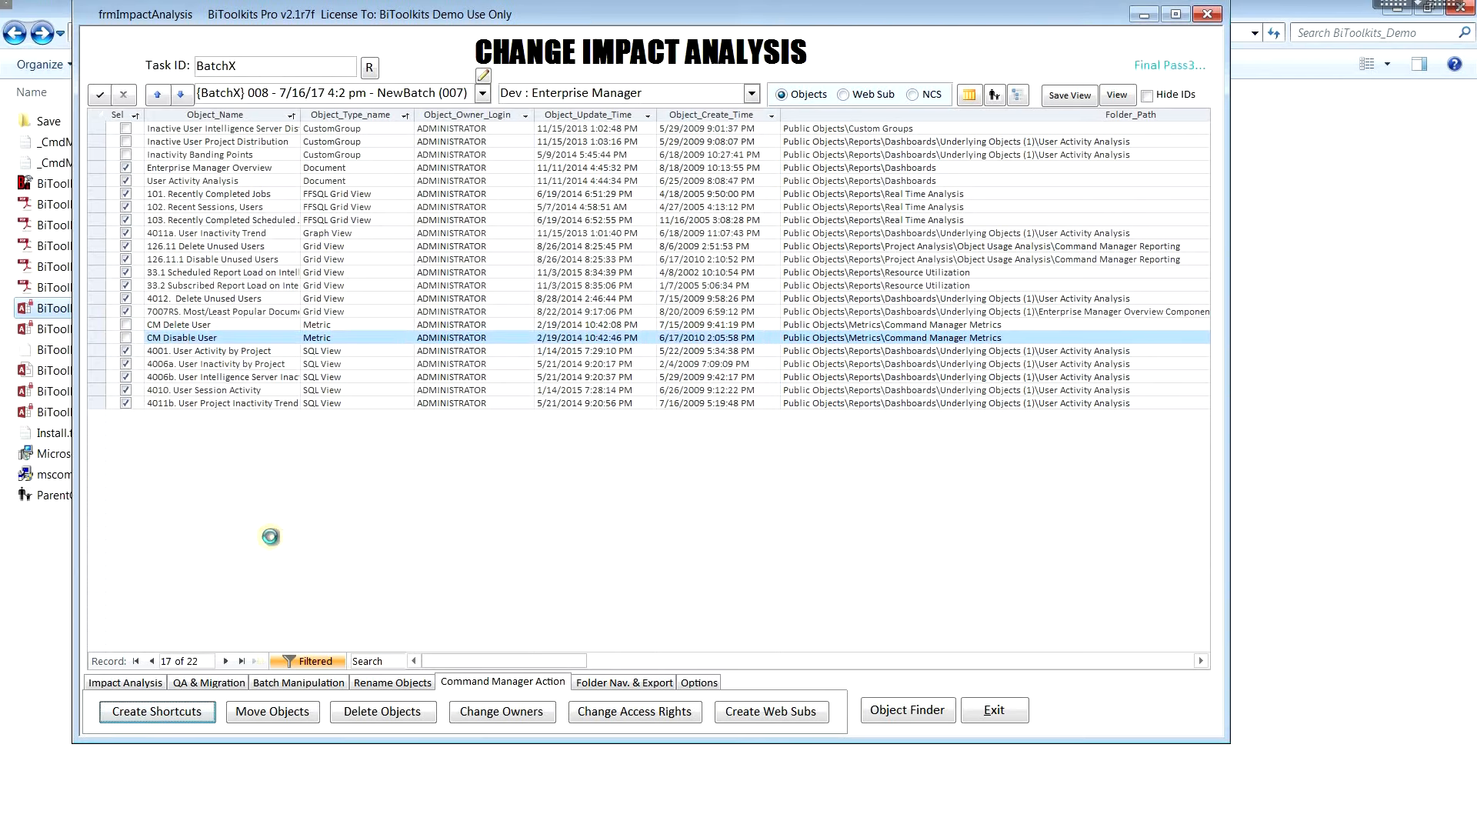
{"action": "left_click_drag", "start_coordinate": [544, 146], "coordinate": [6, 144]}
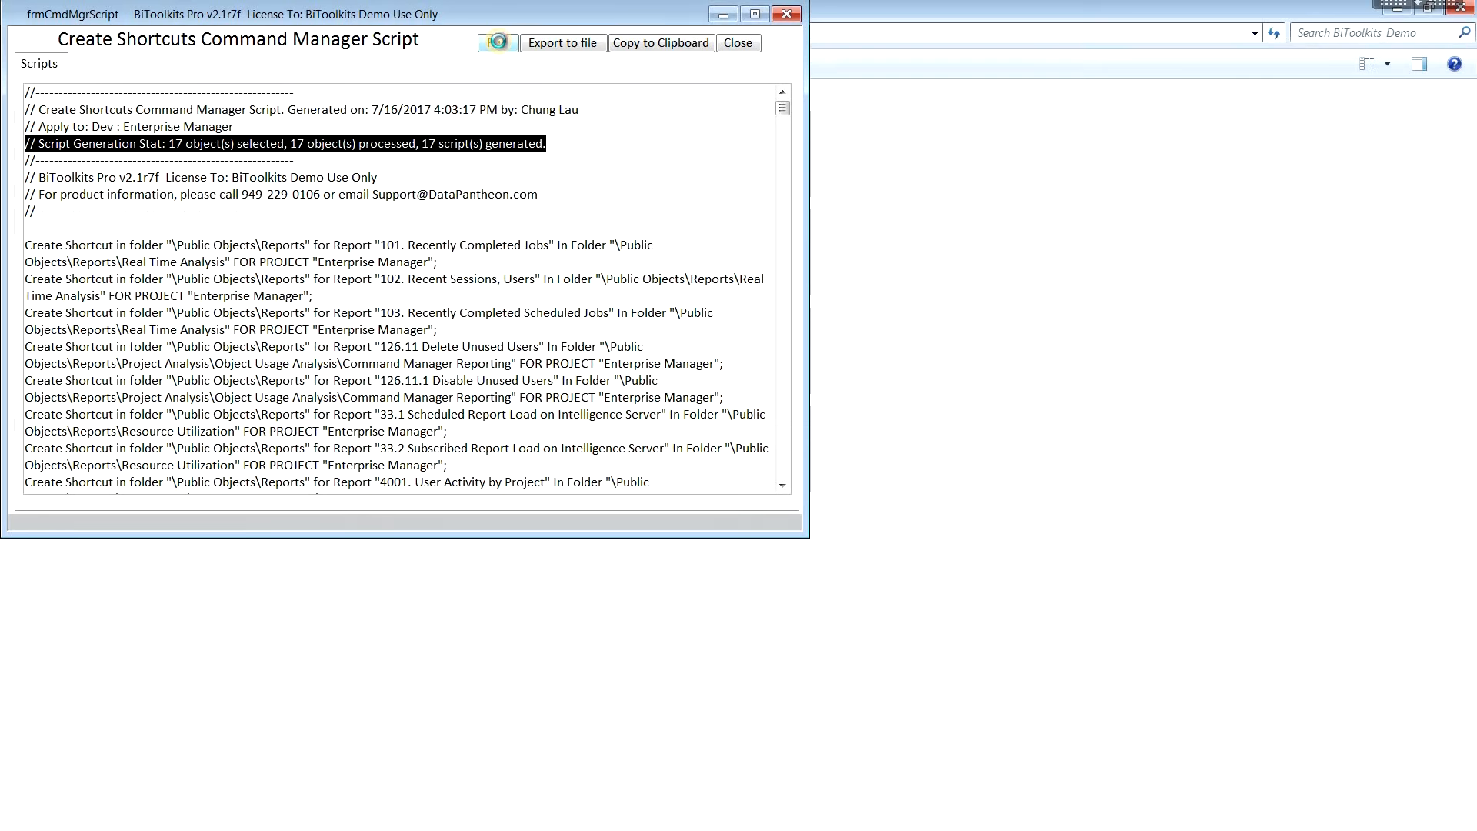
Run the Create Shortcuts script and review its execution results through to the end before closing the script window
{"action": "left_click", "coordinate": [499, 41]}
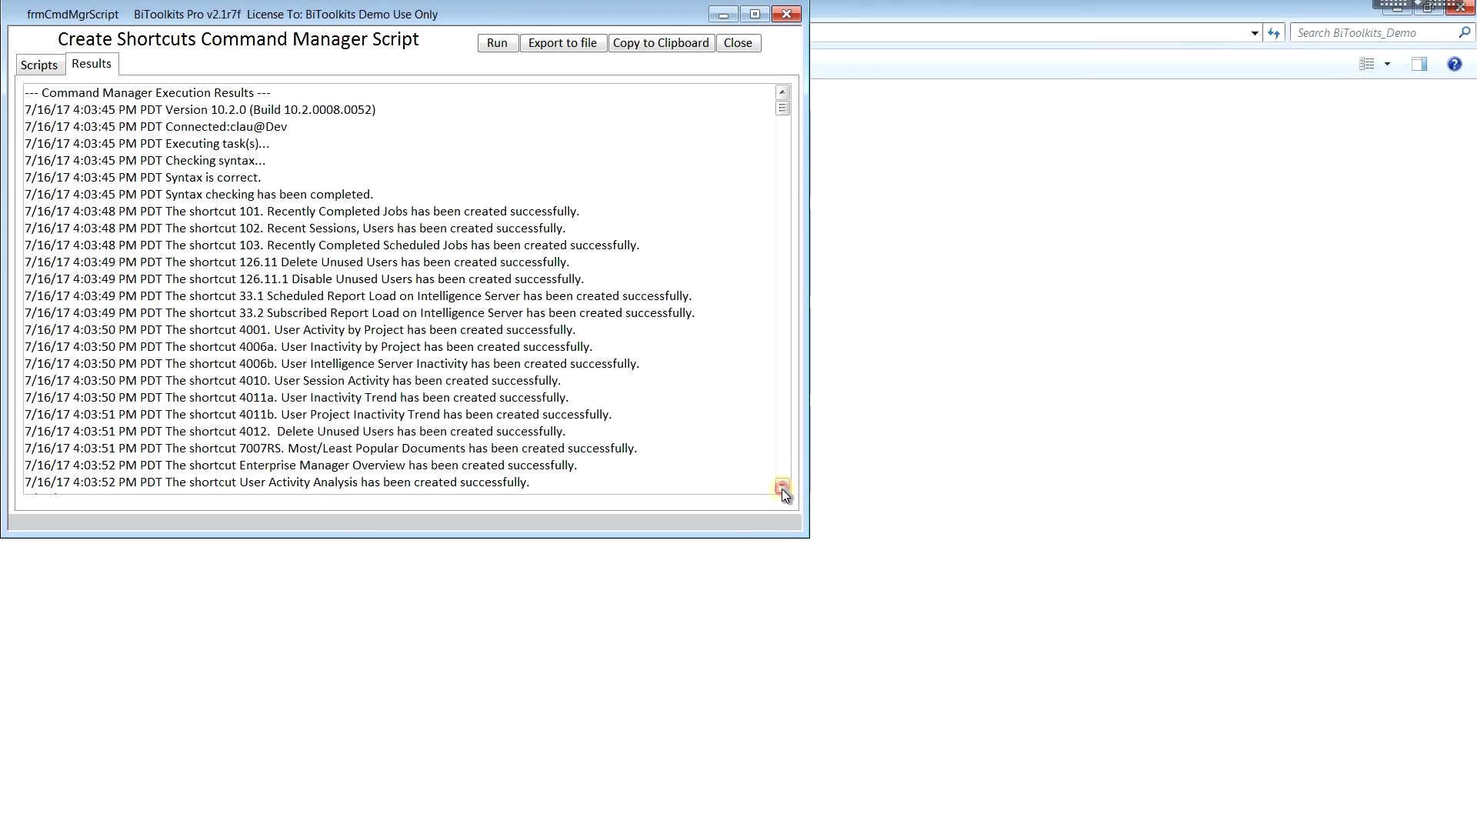
{"action": "left_click", "coordinate": [783, 487]}
{"action": "left_click", "coordinate": [782, 488]}
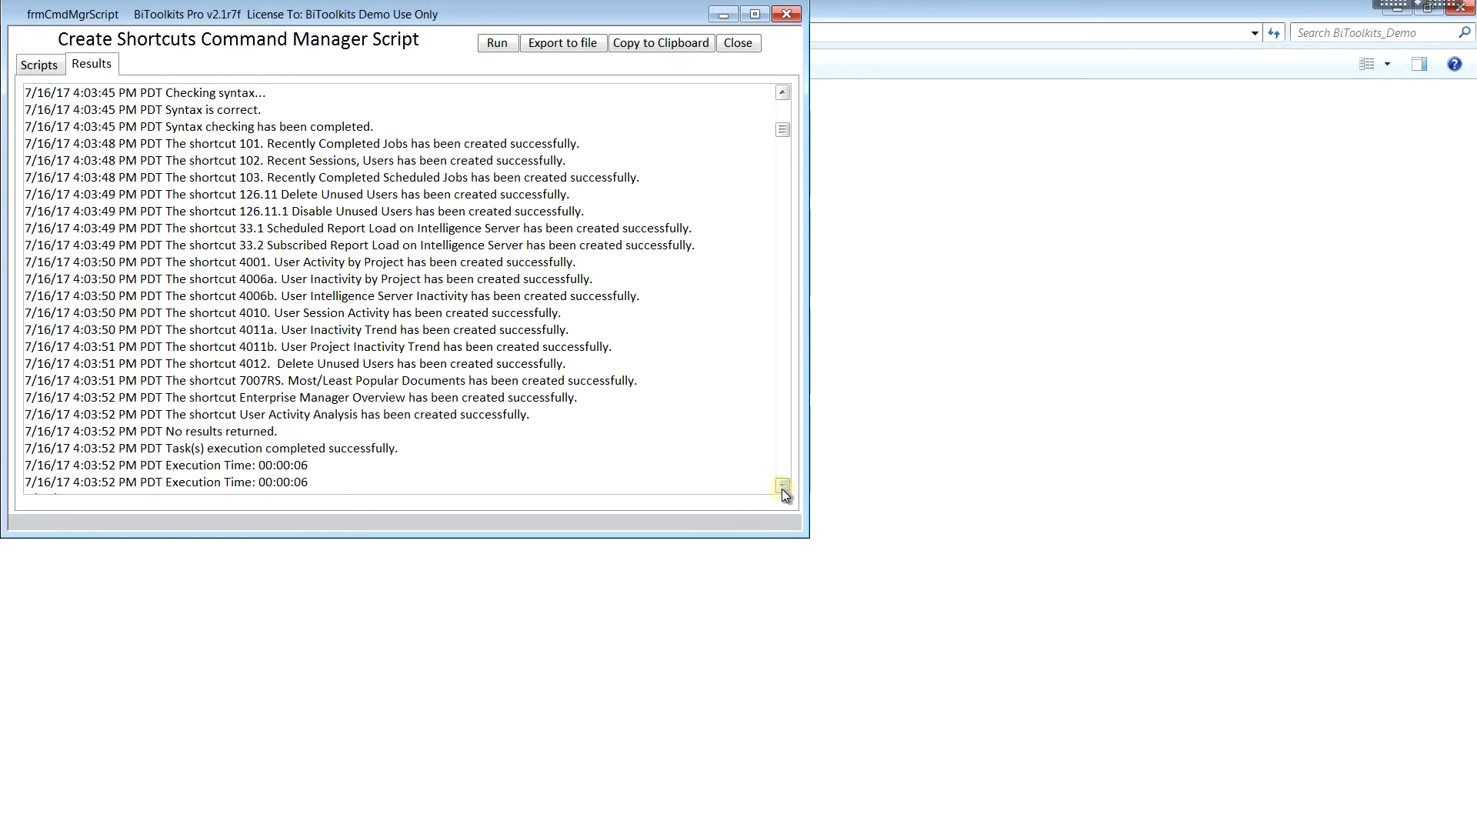
{"action": "left_click", "coordinate": [298, 378]}
{"action": "left_click_drag", "start_coordinate": [399, 381], "coordinate": [164, 381]}
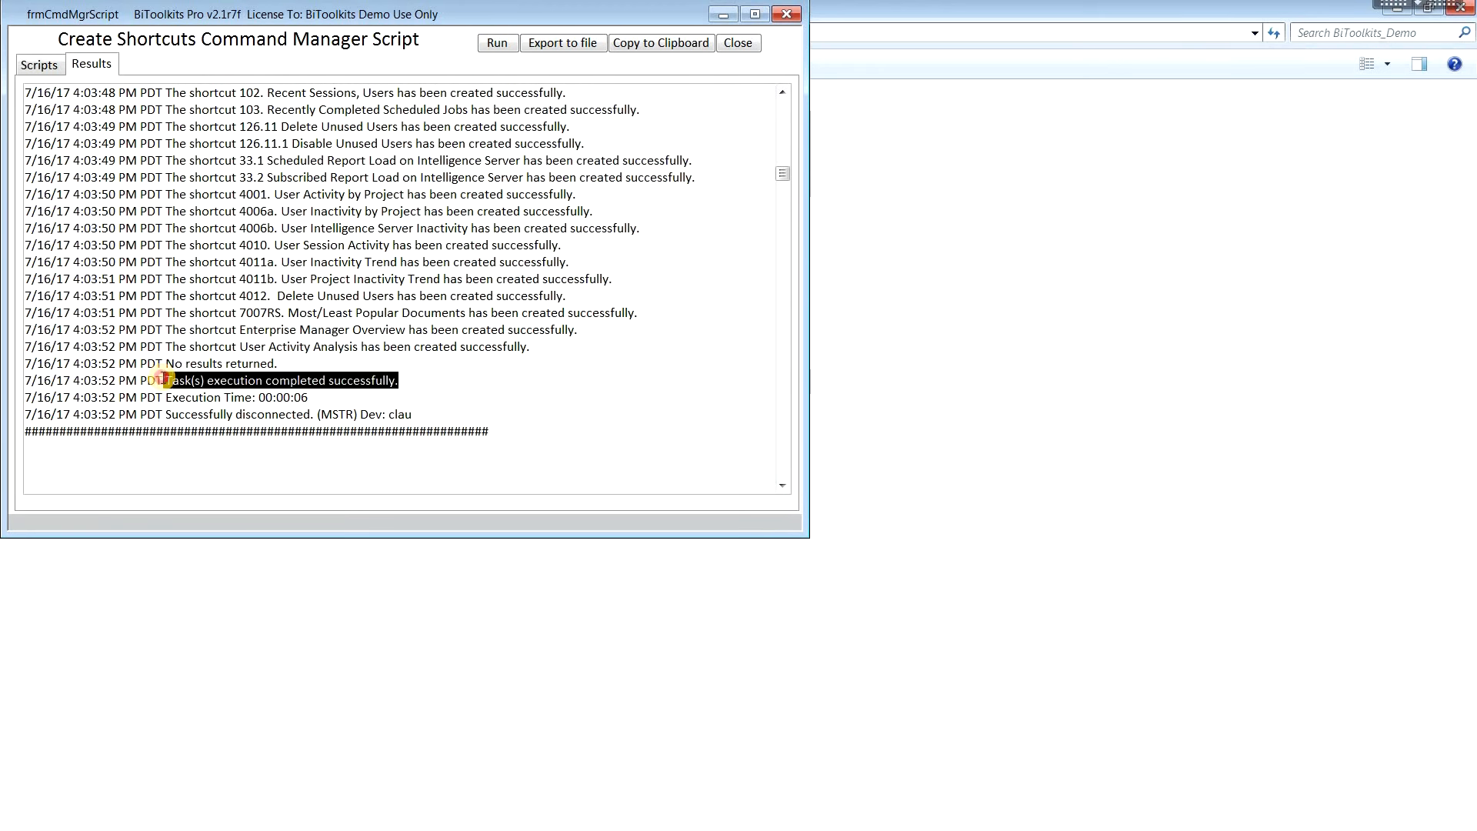
{"action": "left_click", "coordinate": [740, 44]}
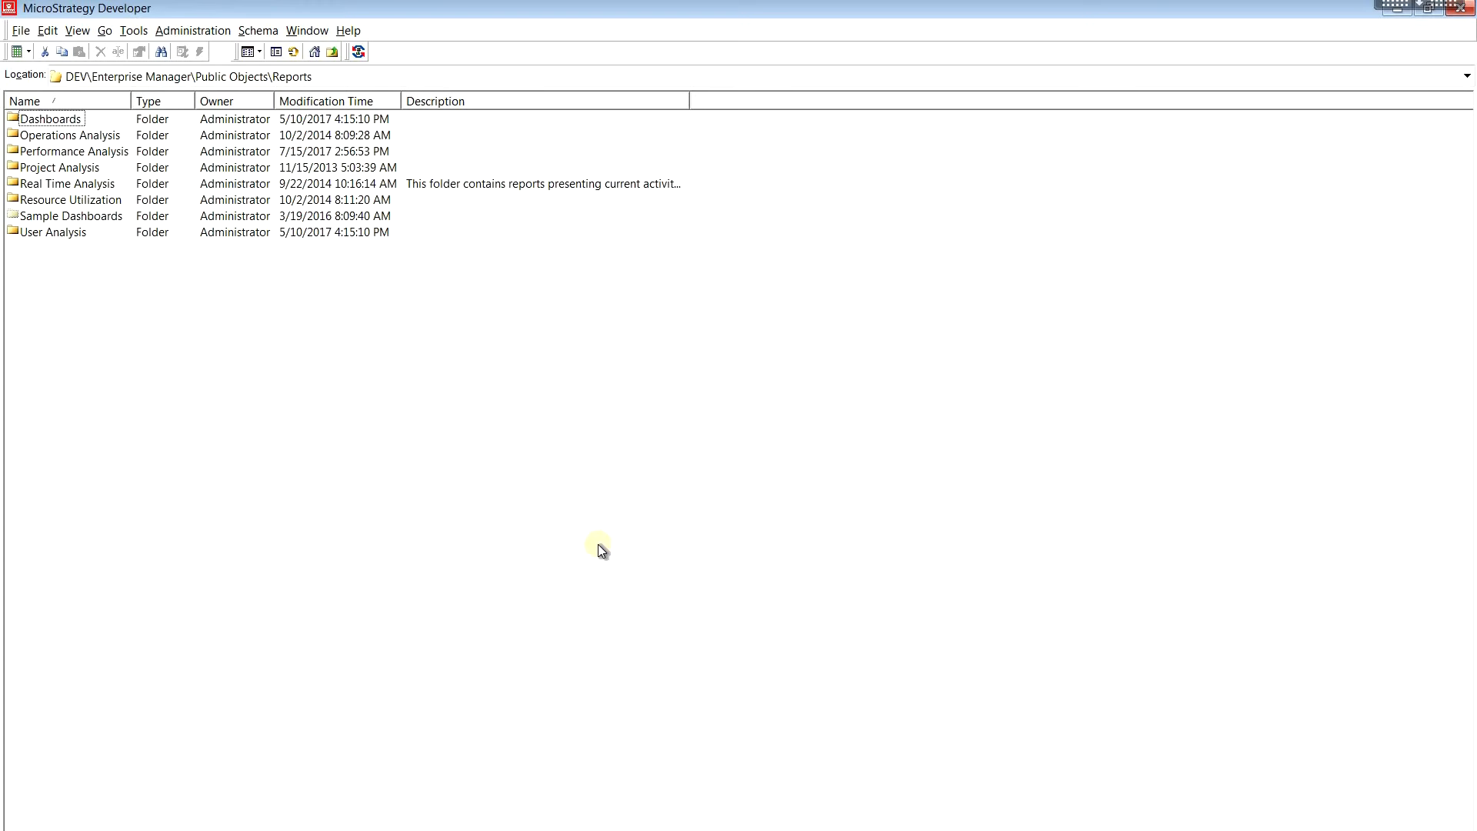
Switch to MicroStrategy Developer, refresh the Public Objects\Reports folder of Enterprise Manager, and select all the shortcuts in it
{"action": "left_click", "coordinate": [291, 51]}
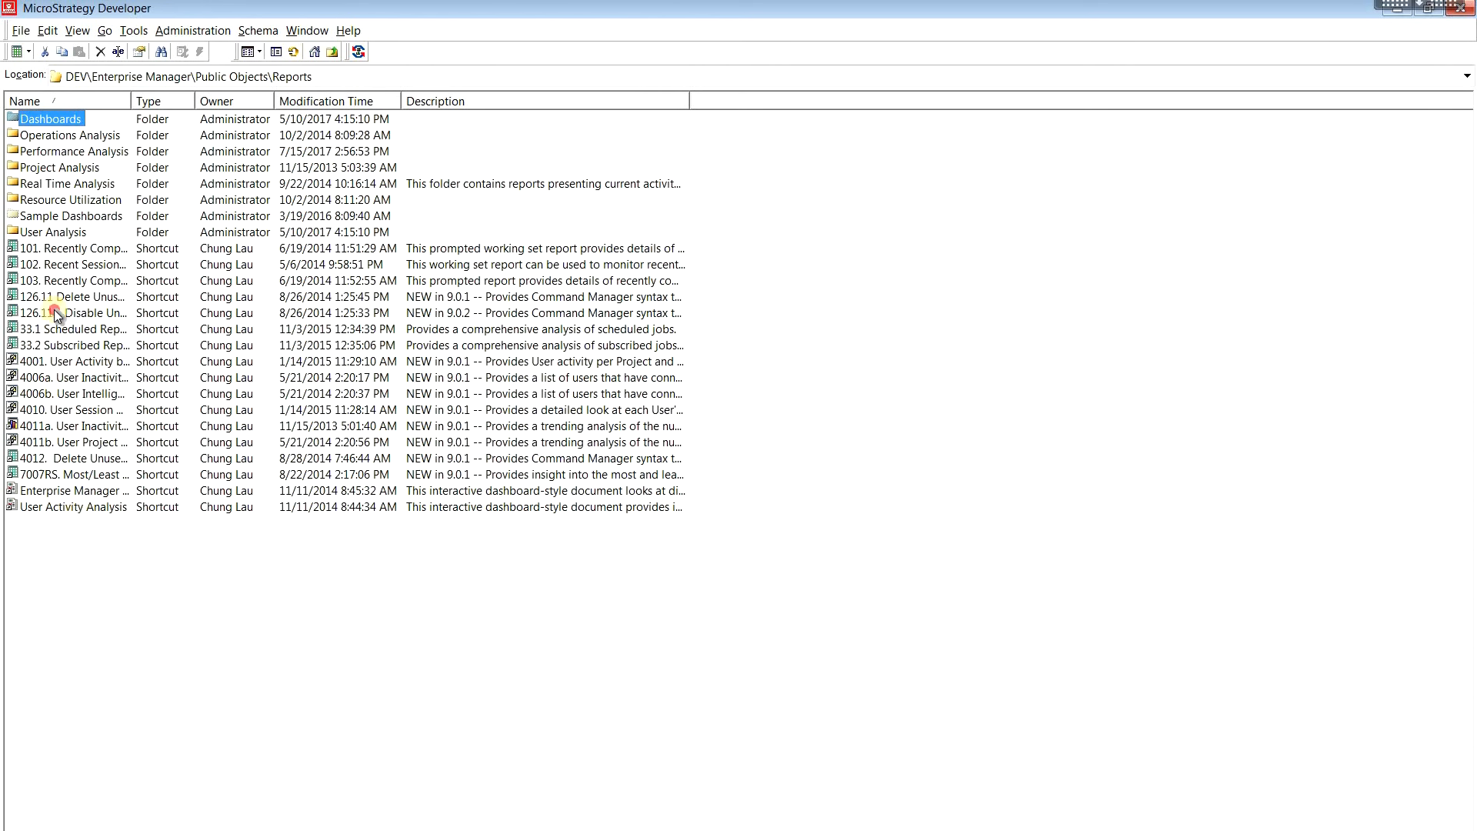
{"action": "left_click_drag", "start_coordinate": [135, 545], "coordinate": [46, 244]}
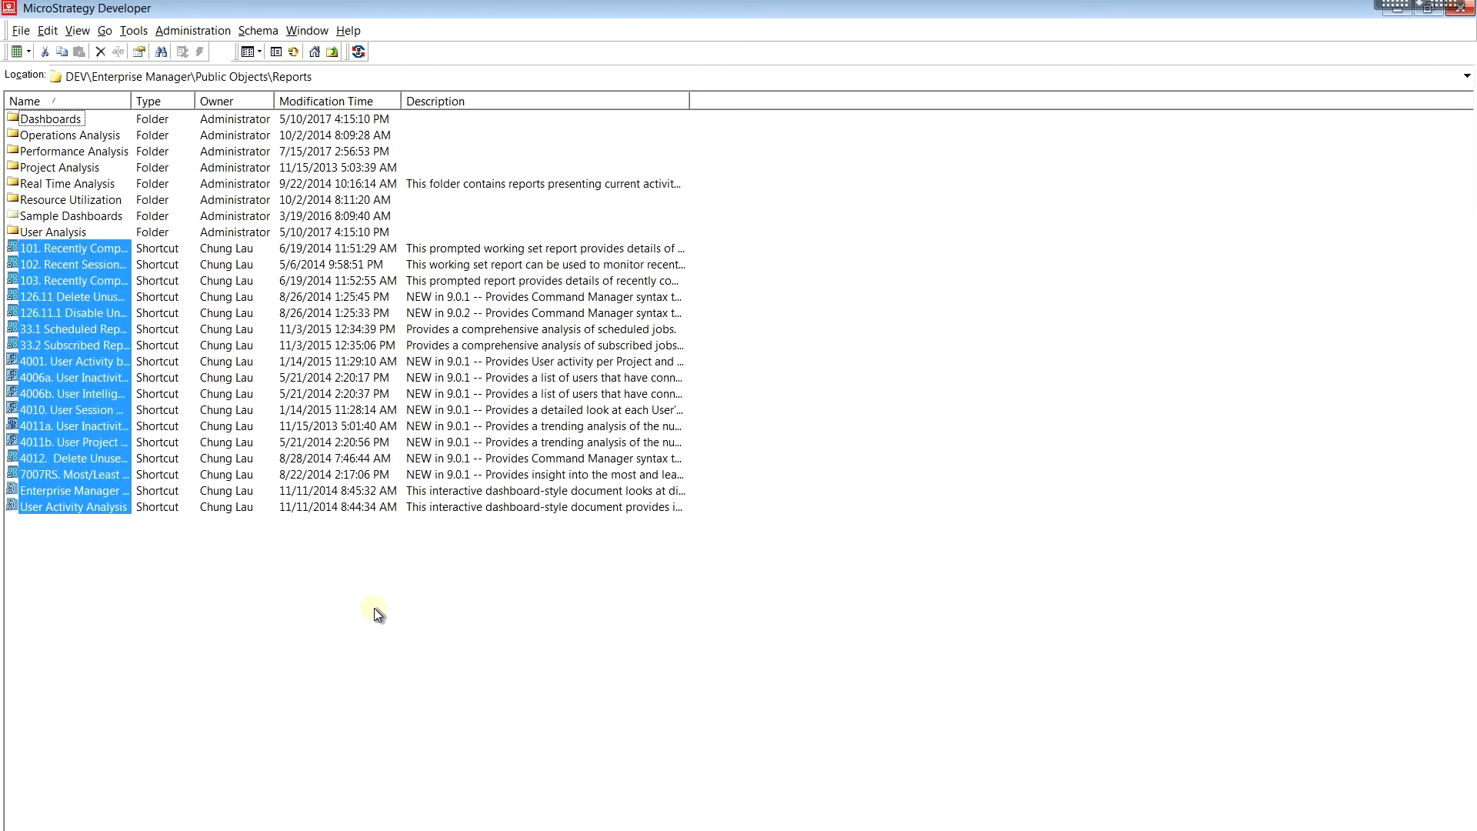